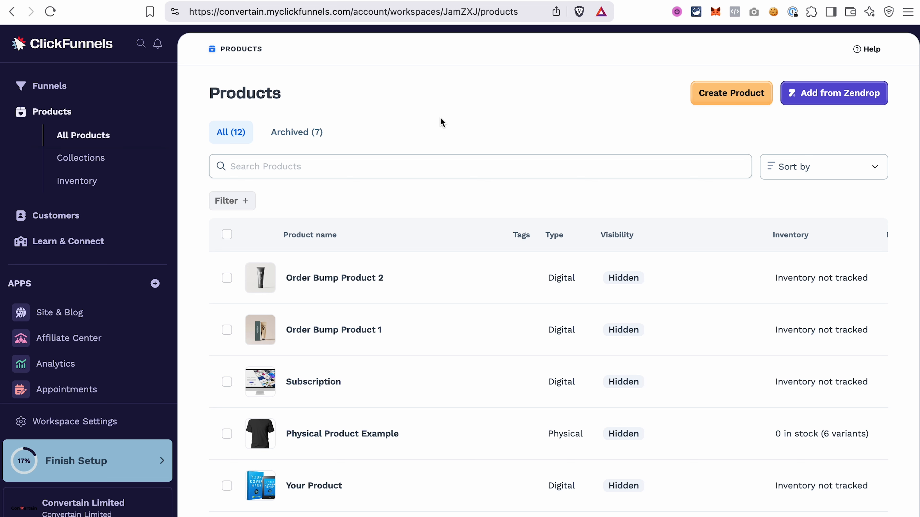
Create a digital product named "My Main Product" without a description.
click(721, 95)
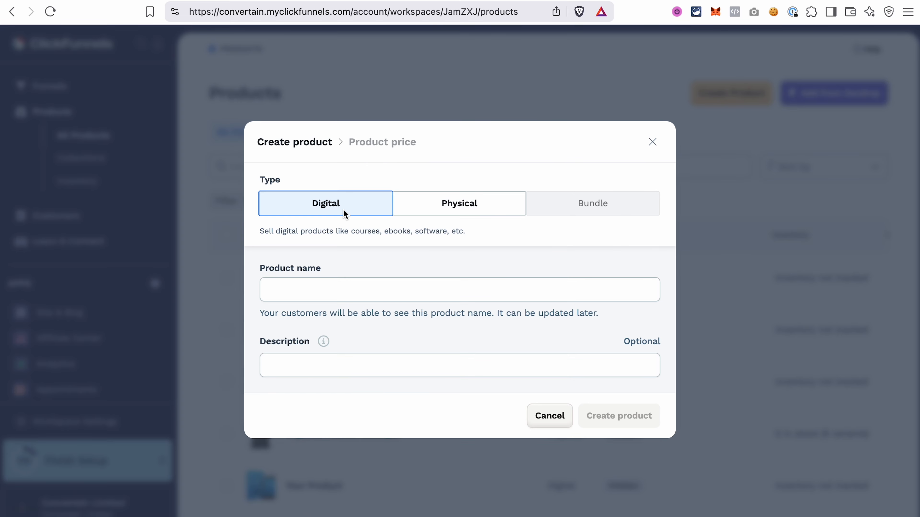
click(385, 279)
text(My Main Product)
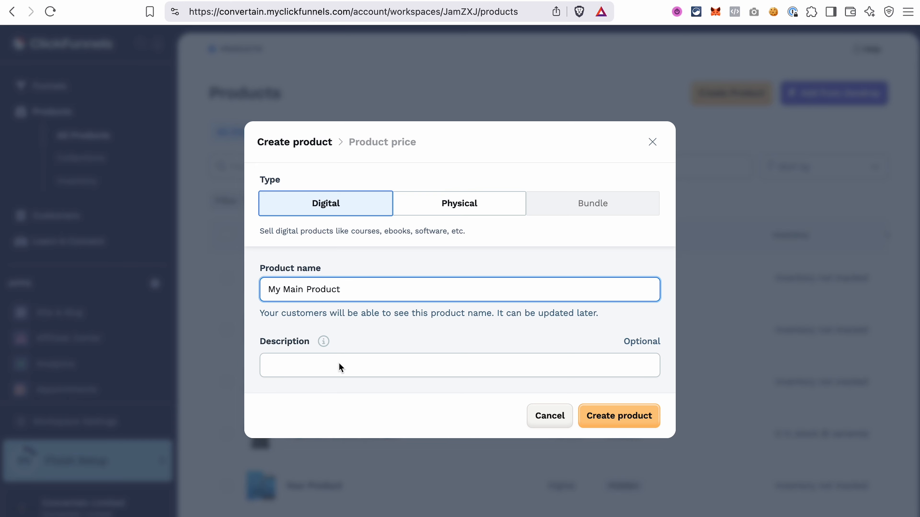
click(590, 412)
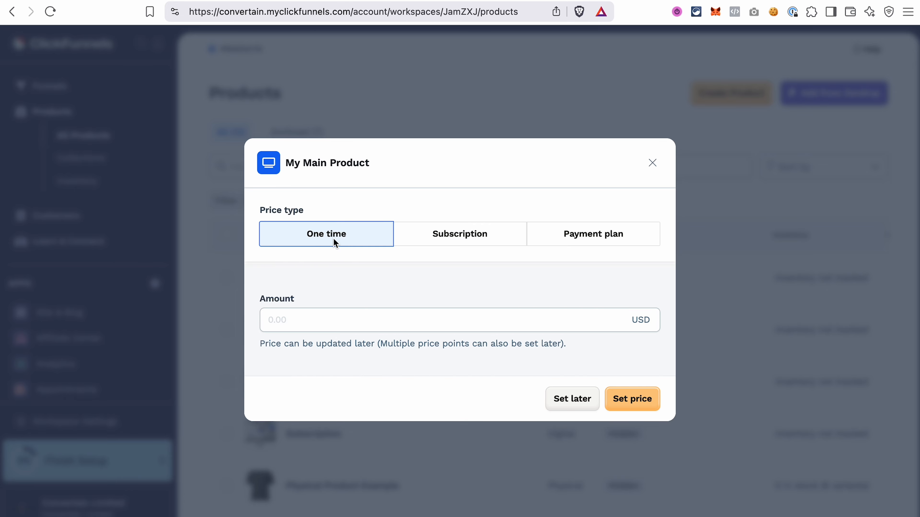
Set a one-time price of 497 USD for the new product.
click(305, 320)
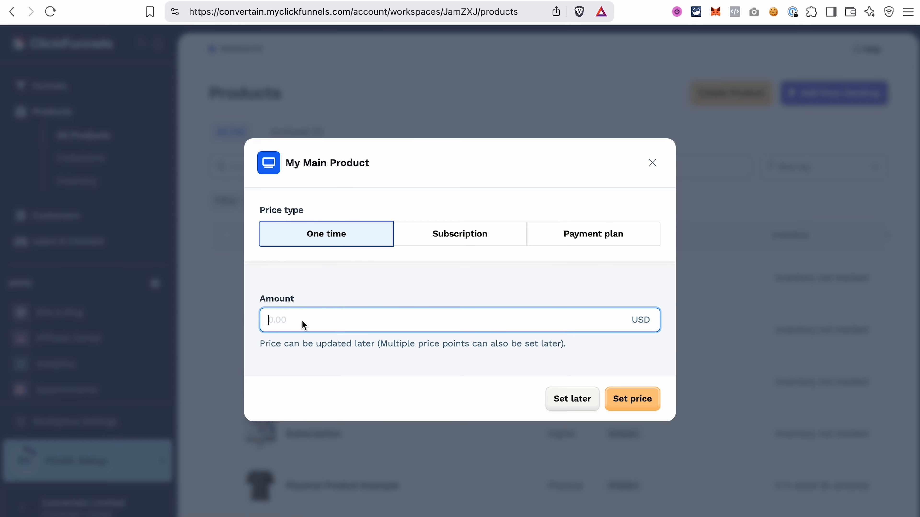
text(497)
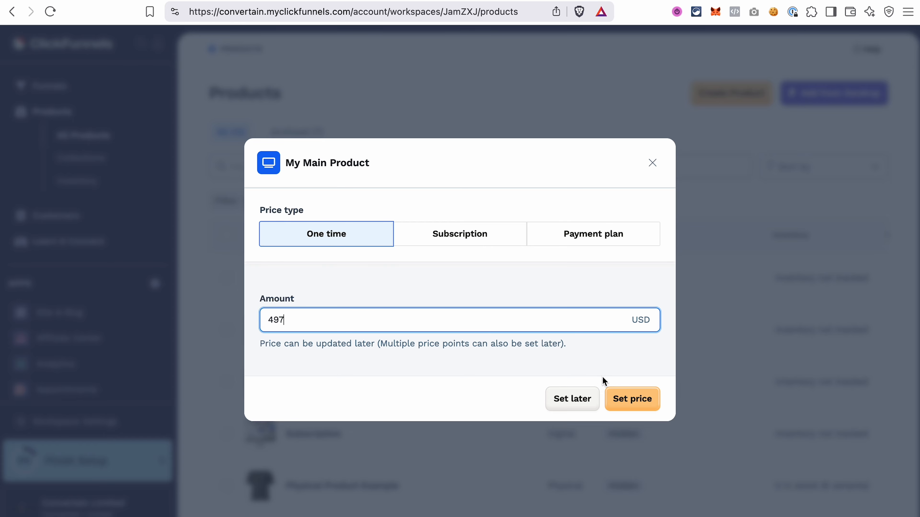
click(628, 399)
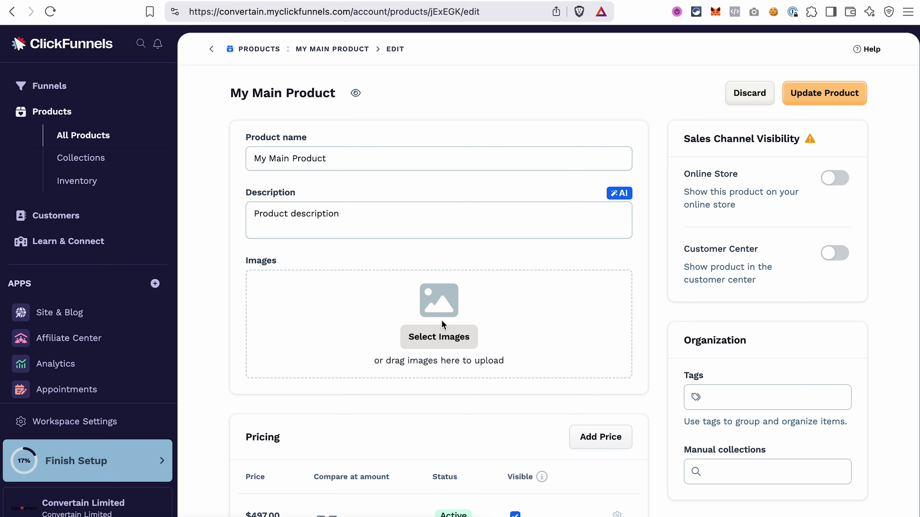
Add the gallery image of the beige cream tube beside its green box to the product images.
click(439, 343)
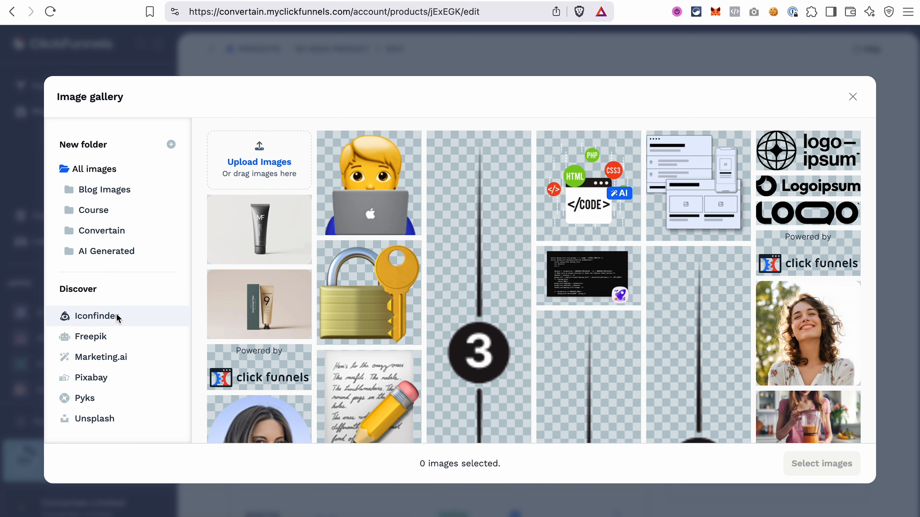
click(256, 314)
click(796, 463)
Inspect the edit settings of the product's existing one-time price and close them without changes.
scroll(657, 376, down, 5)
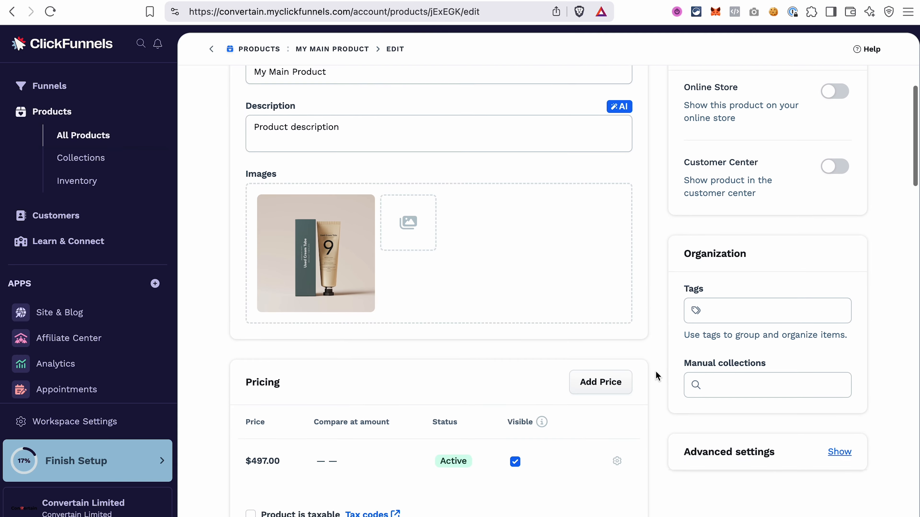
scroll(657, 376, down, 6)
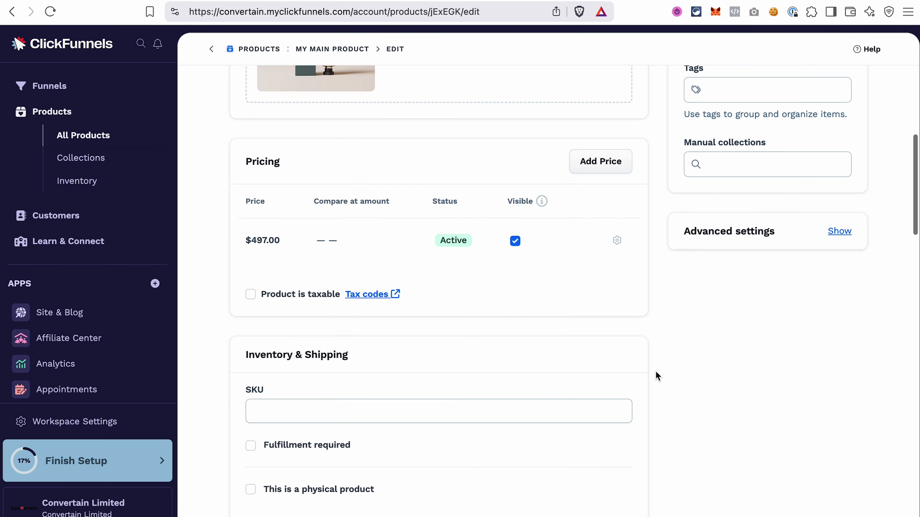
scroll(656, 375, up, 1)
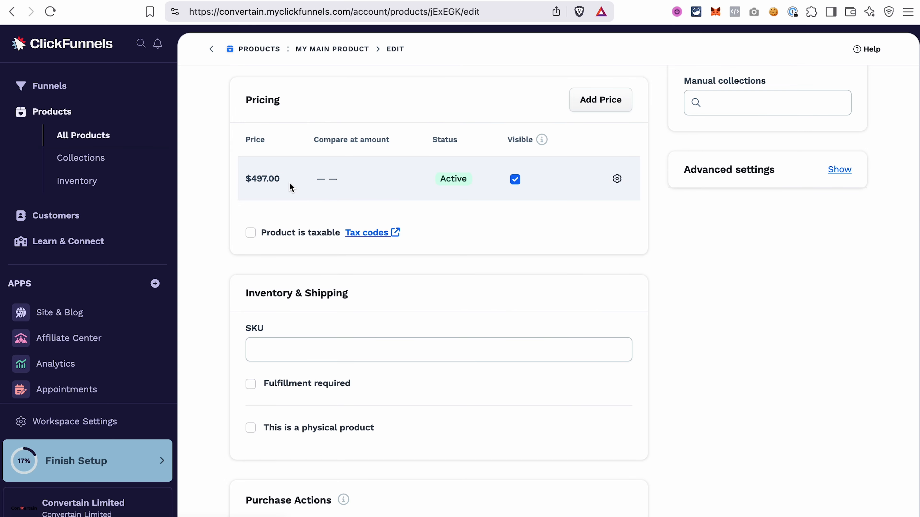
click(616, 179)
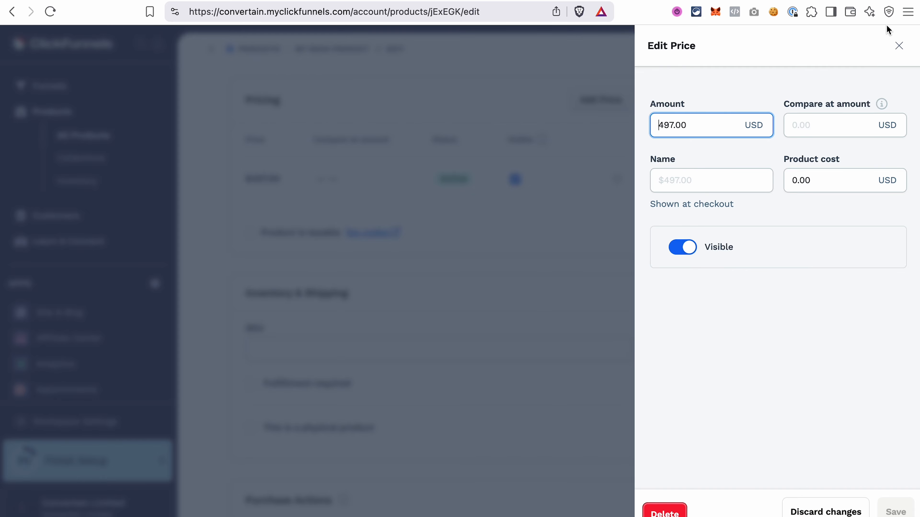
click(899, 46)
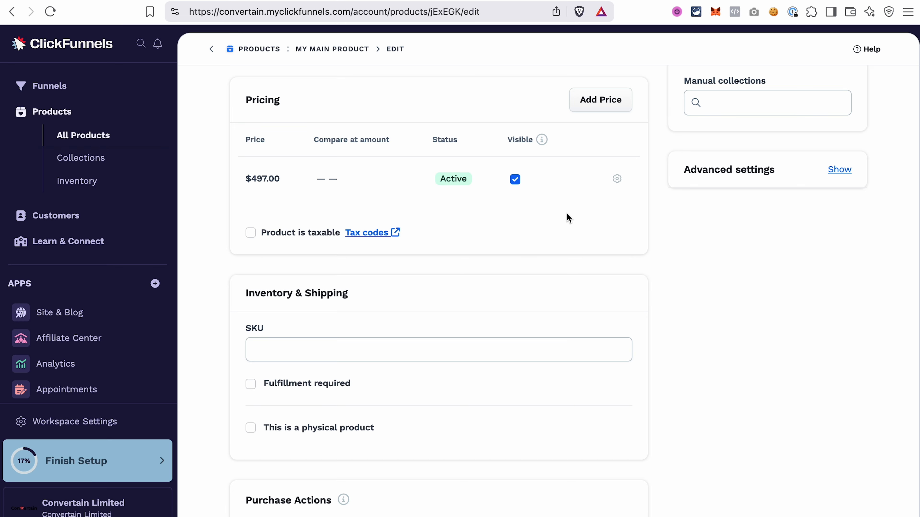
Try out an additional payment plan price, switching its visibility off and on, and discard it.
click(609, 104)
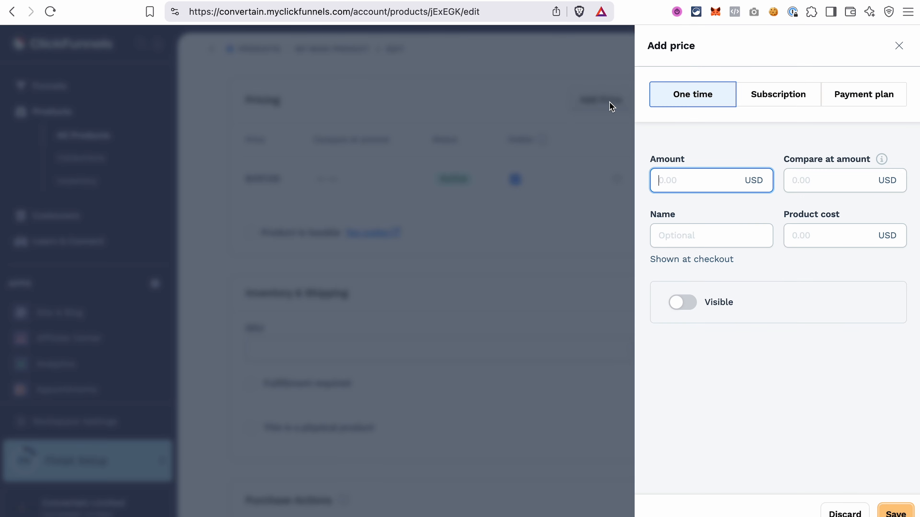
click(868, 95)
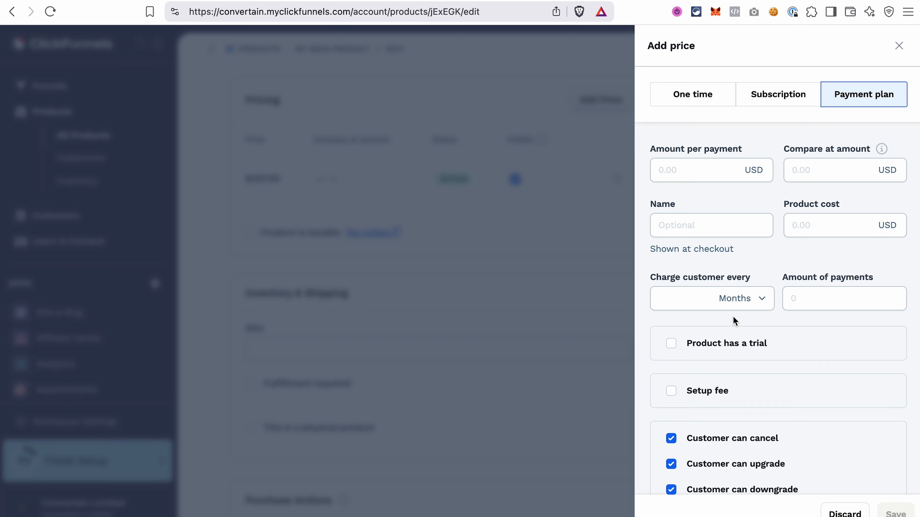
scroll(733, 316, down, 3)
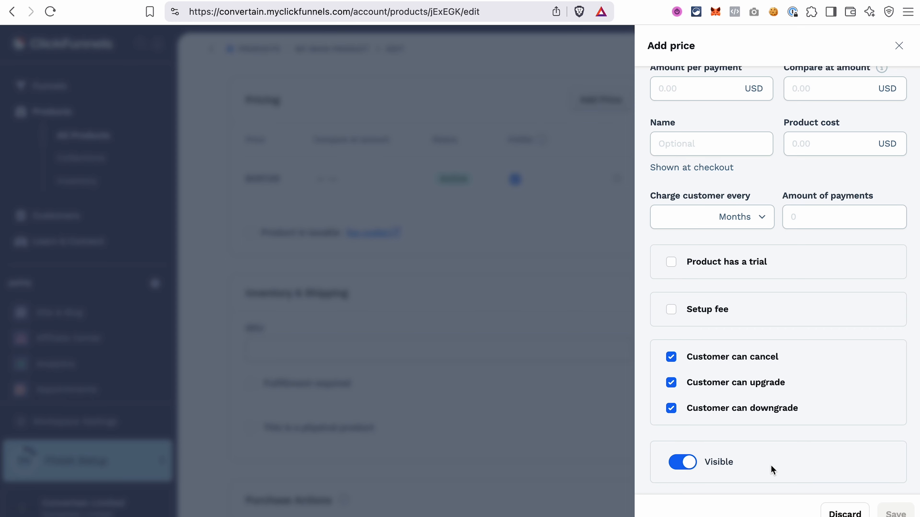
click(678, 466)
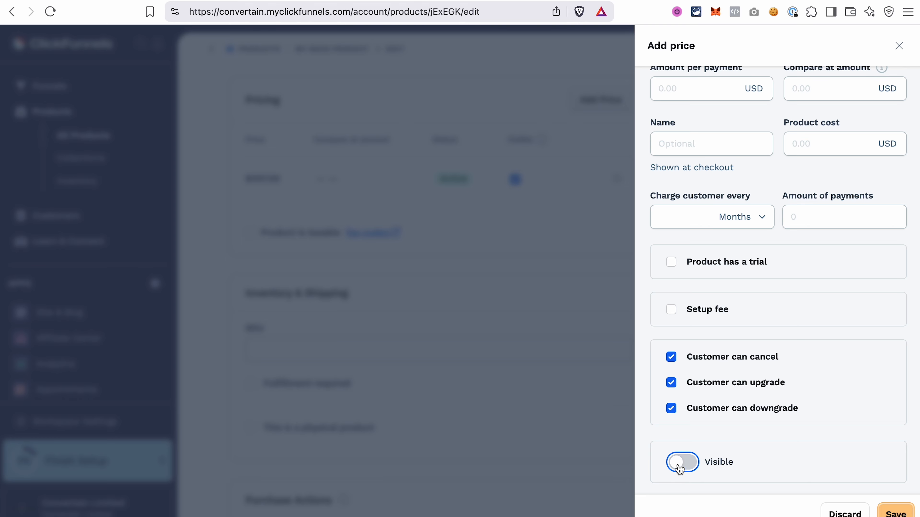
click(691, 465)
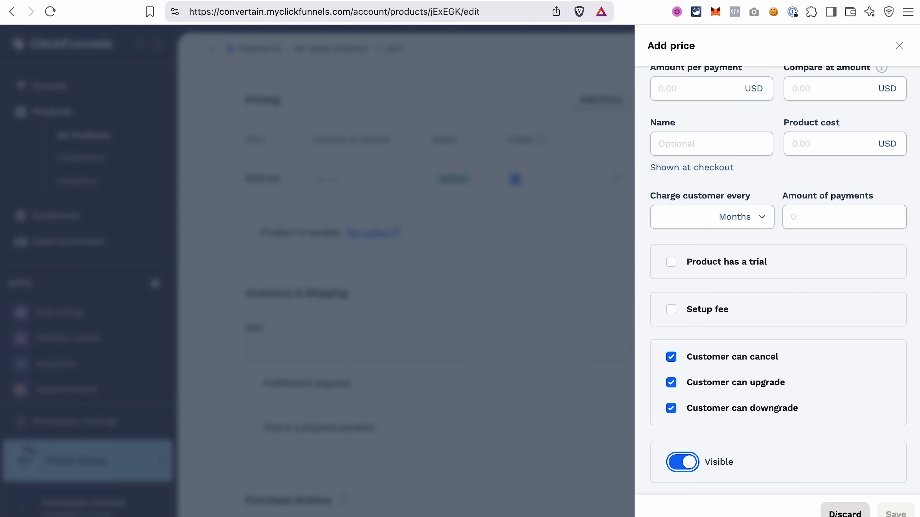
click(845, 513)
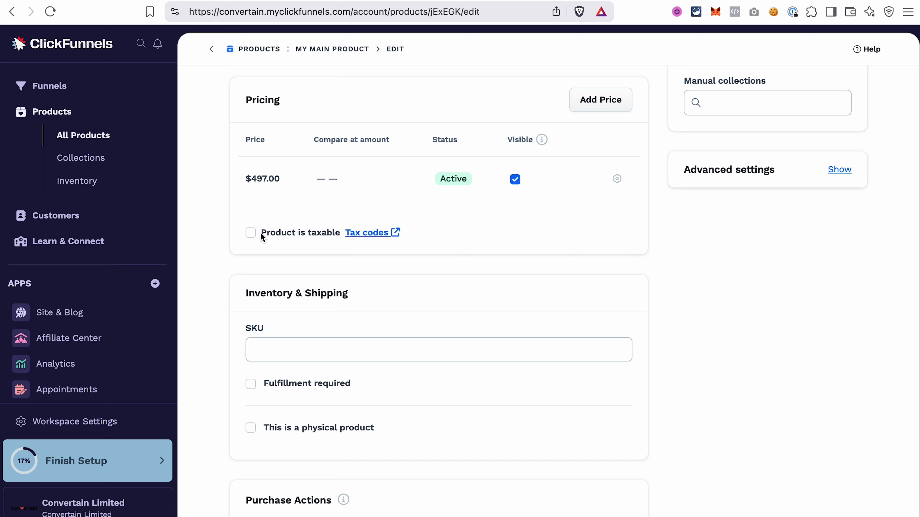
Try marking the product as taxable to show its tax category fields, and clear the option again.
click(251, 235)
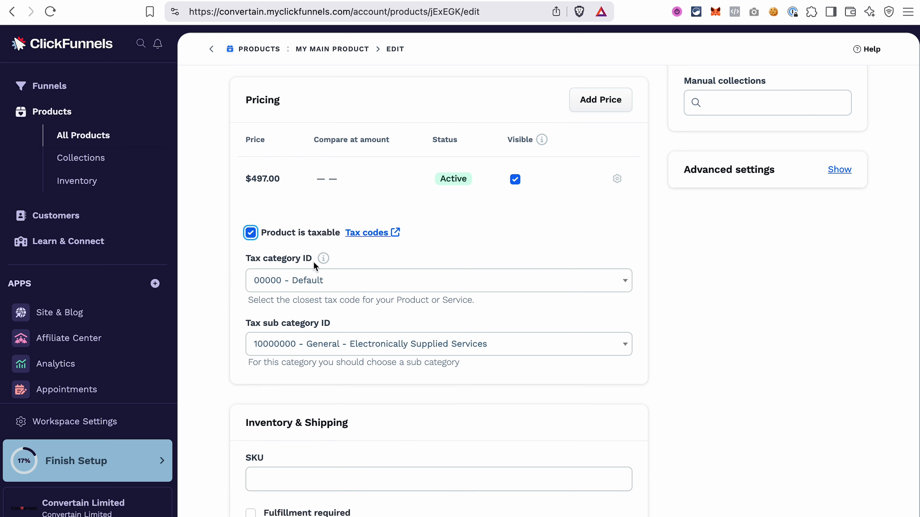
click(250, 233)
Add access to the Clickfunnels 2.0 Mastery course as a purchase action and save it.
scroll(394, 290, down, 5)
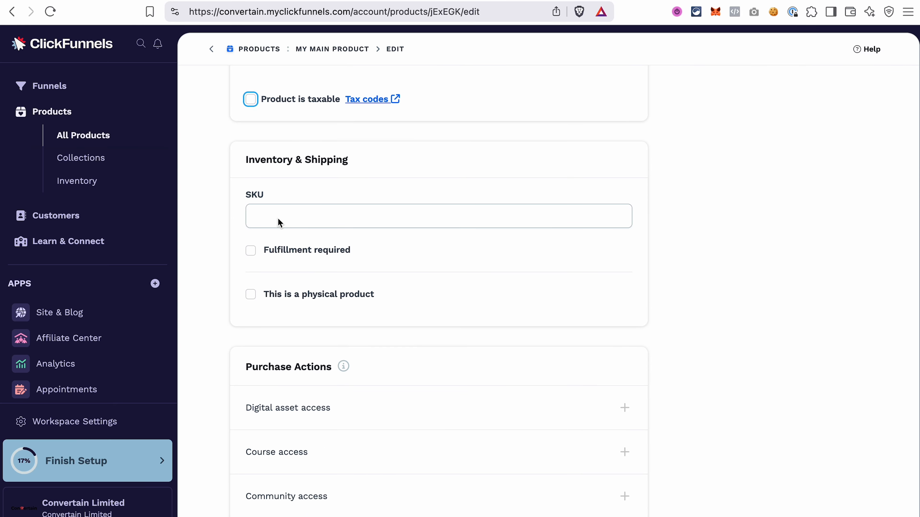
scroll(396, 343, down, 7)
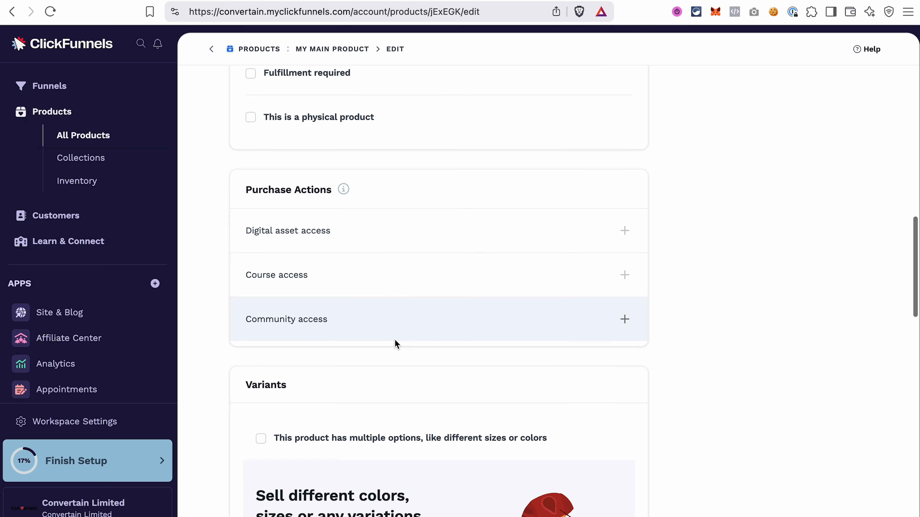
scroll(396, 343, down, 3)
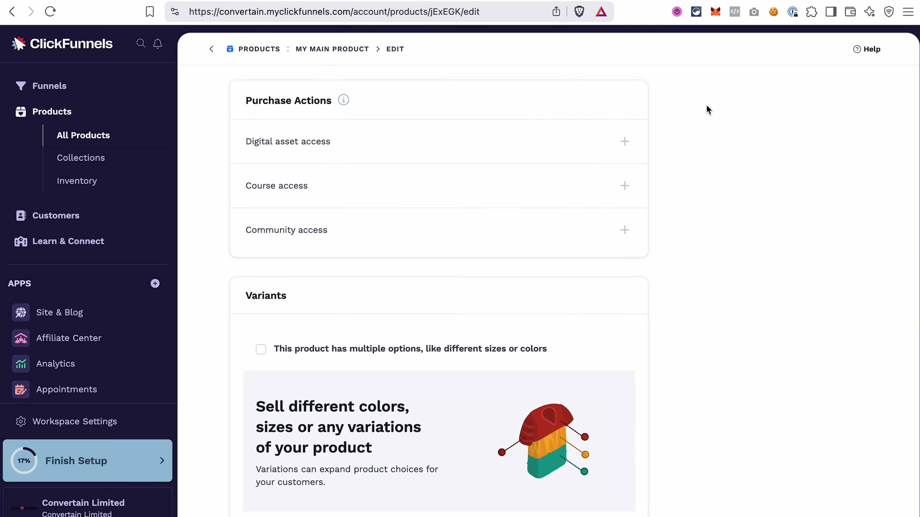
scroll(706, 114, down, 1)
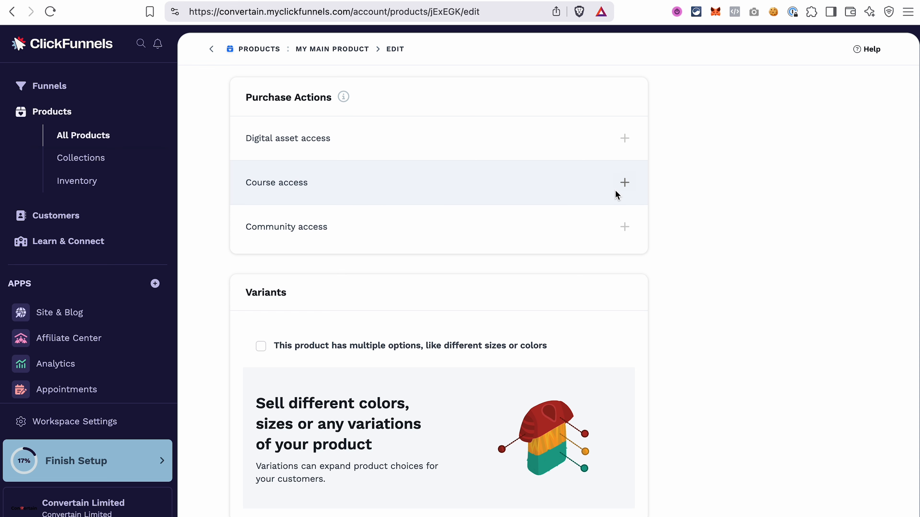
click(628, 187)
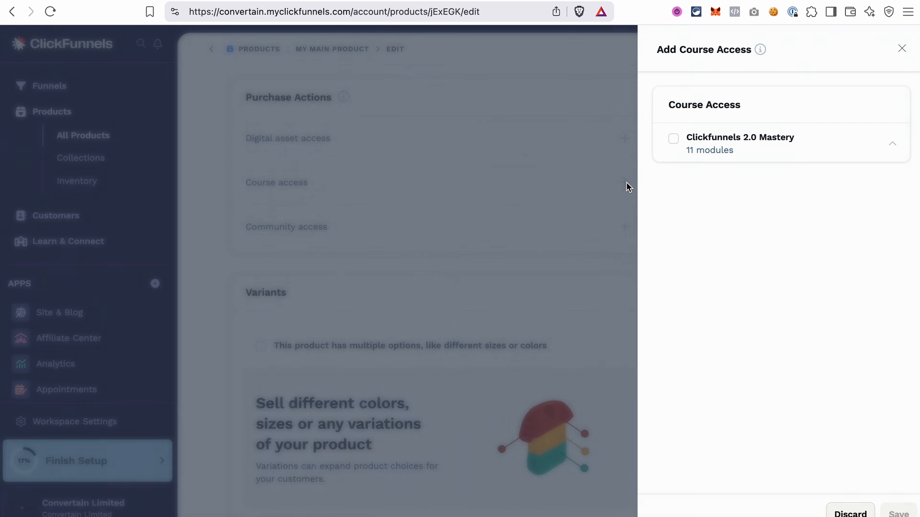
click(670, 141)
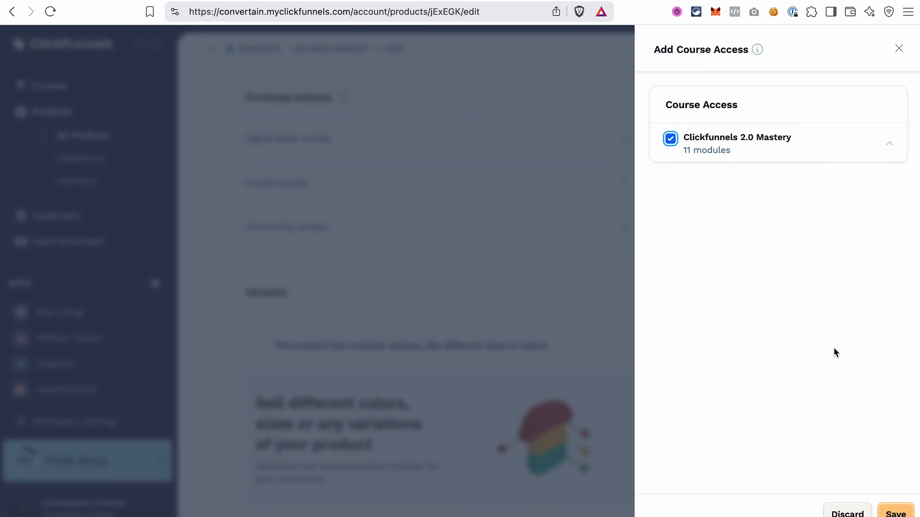
click(895, 513)
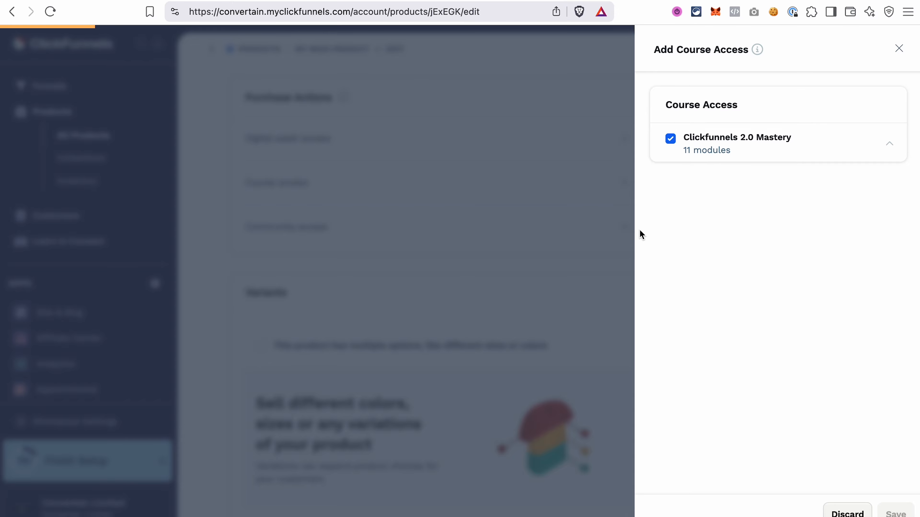
Try enabling multiple options for the product under Variants, and turn the setting off again.
scroll(639, 244, down, 15)
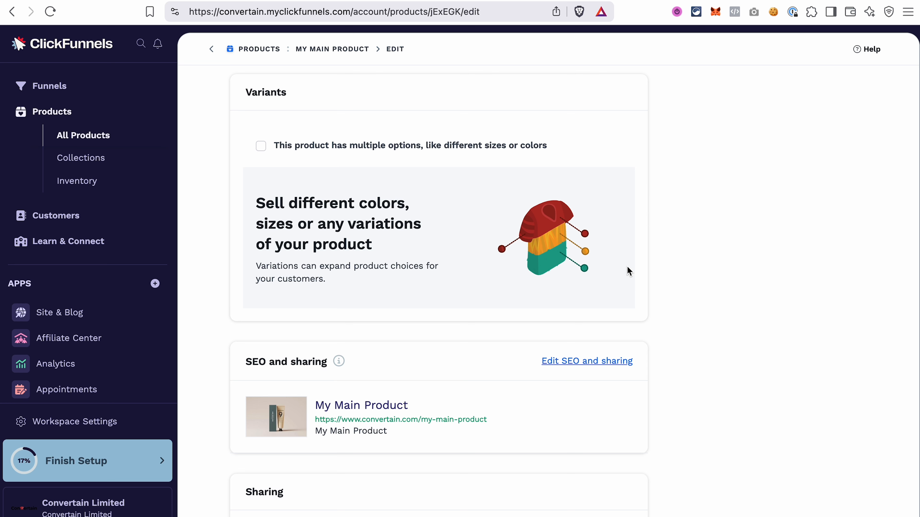
click(264, 147)
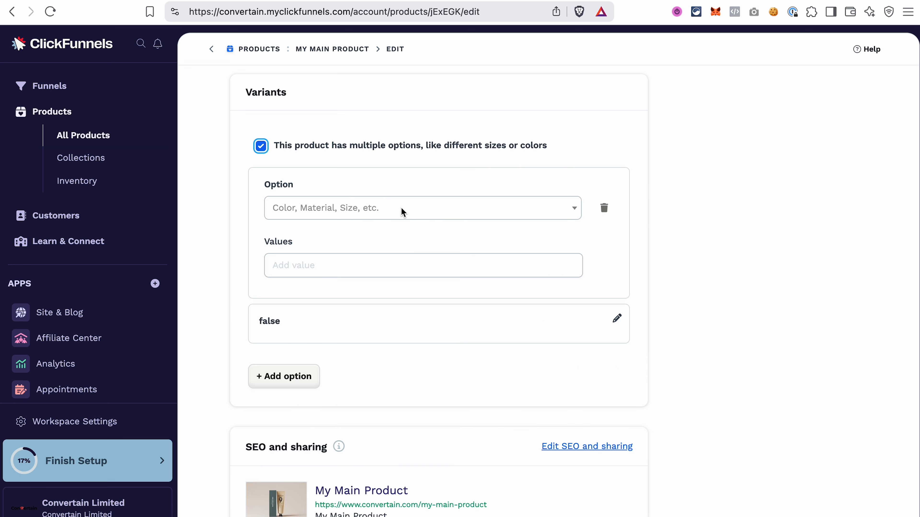
scroll(318, 340, down, 7)
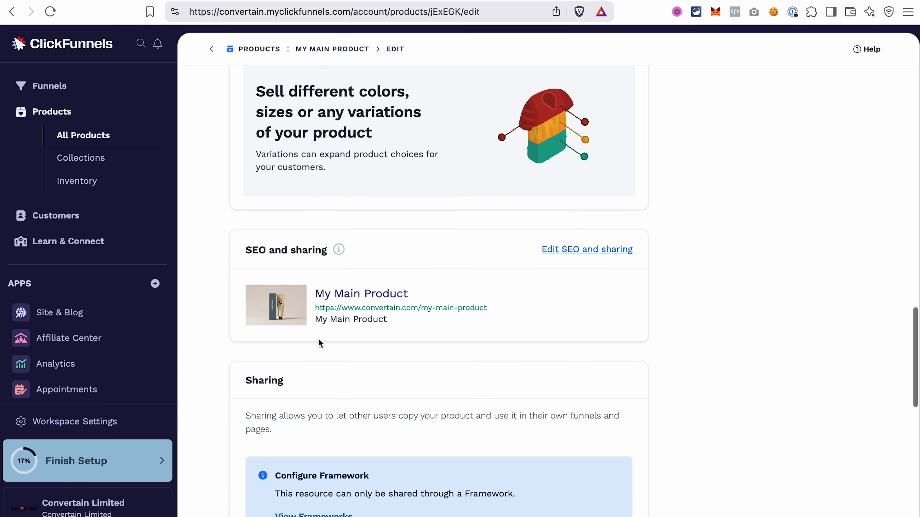
Open the product's SEO and sharing details for editing, and review them along with the sharing and commission settings.
scroll(318, 341, down, 1)
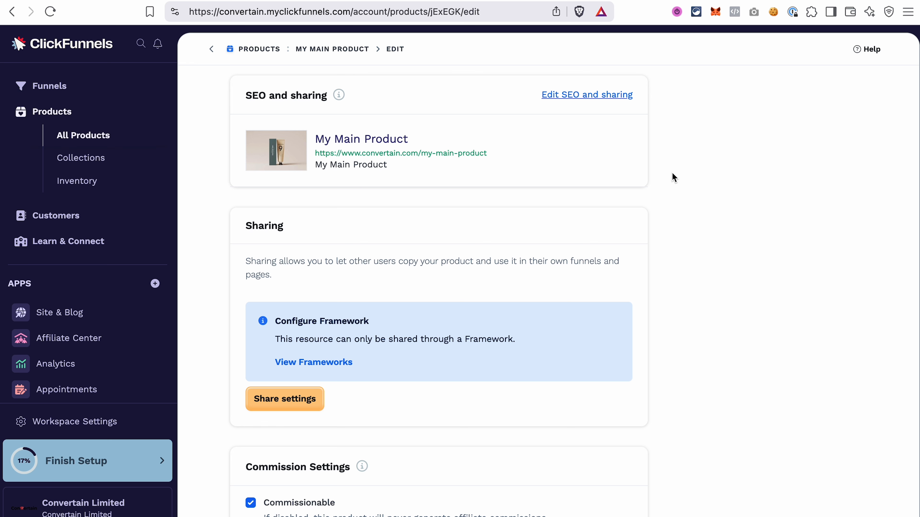
click(576, 94)
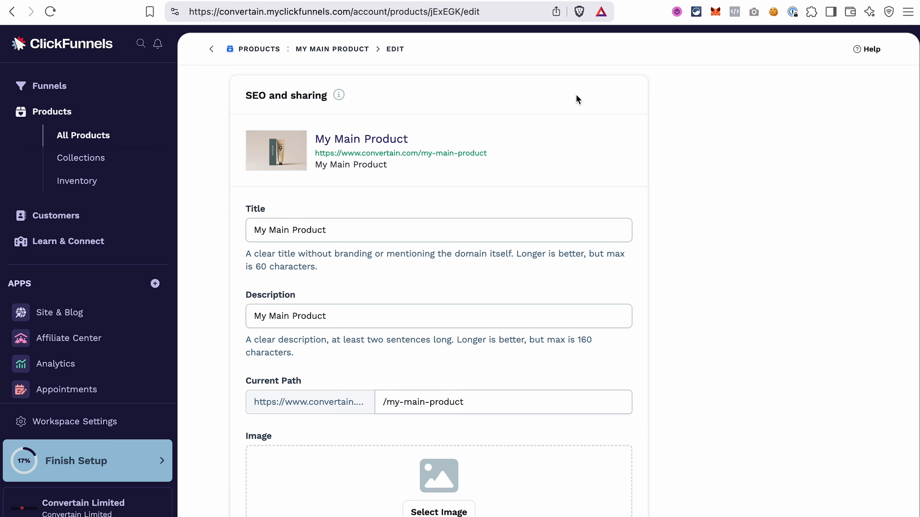
scroll(343, 316, down, 3)
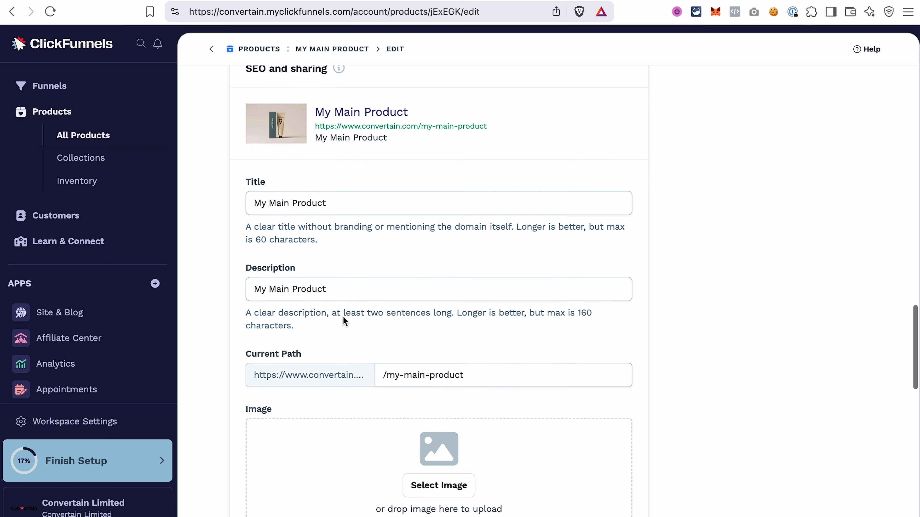
scroll(343, 317, down, 2)
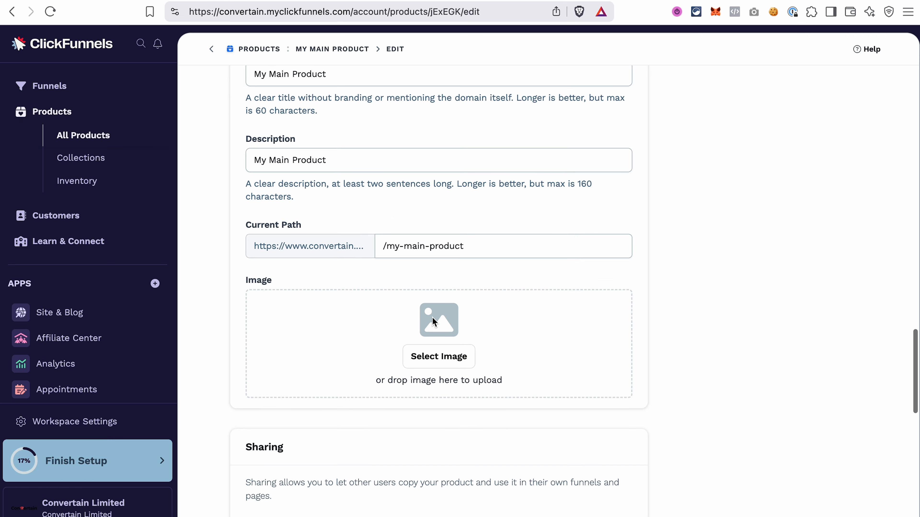
scroll(607, 298, down, 10)
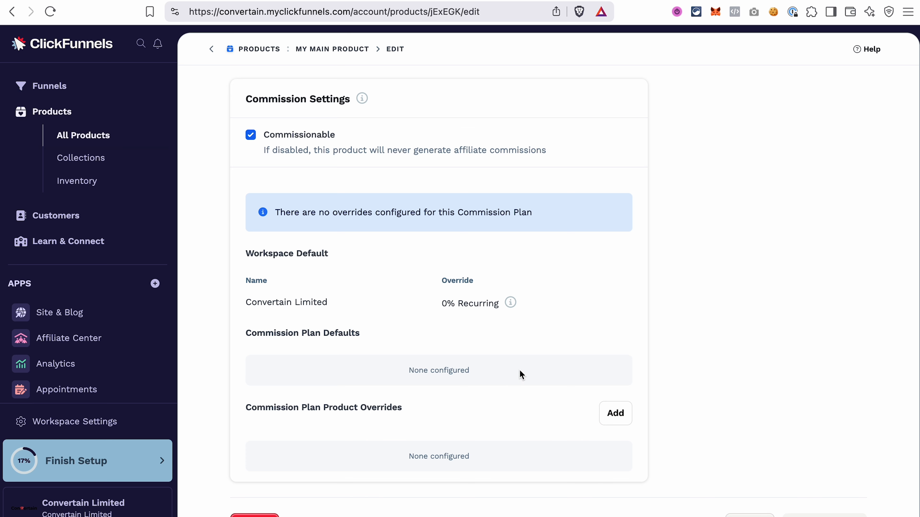
scroll(853, 405, down, 2)
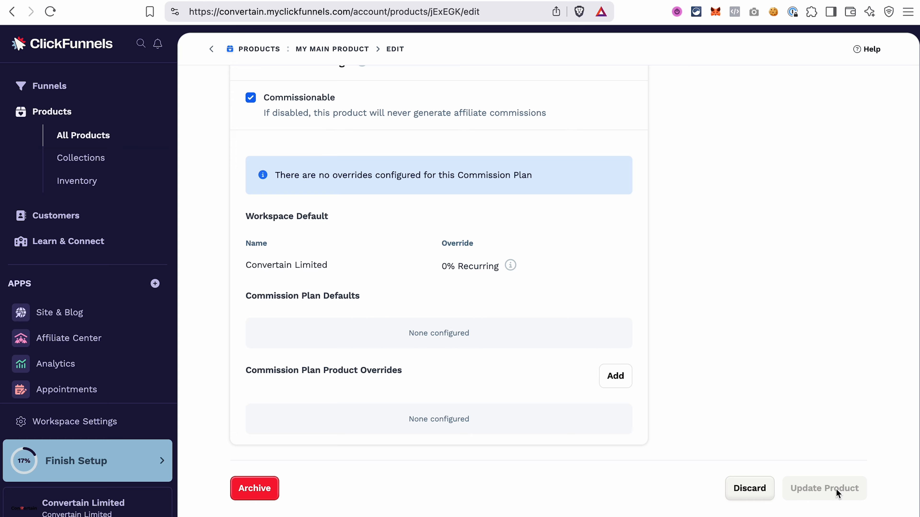
Create a digital product named "My Order Bump Product" with a one-time price of 37 USD.
scroll(823, 380, up, 15)
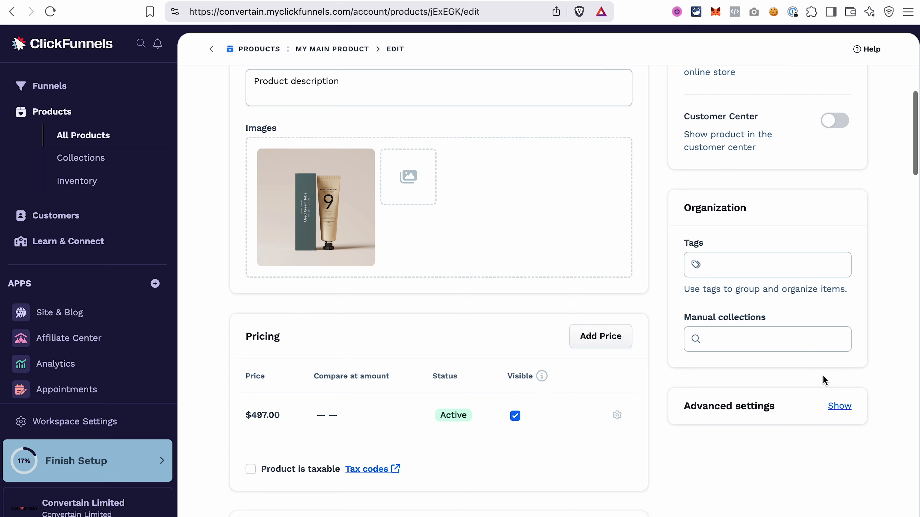
scroll(894, 176, up, 7)
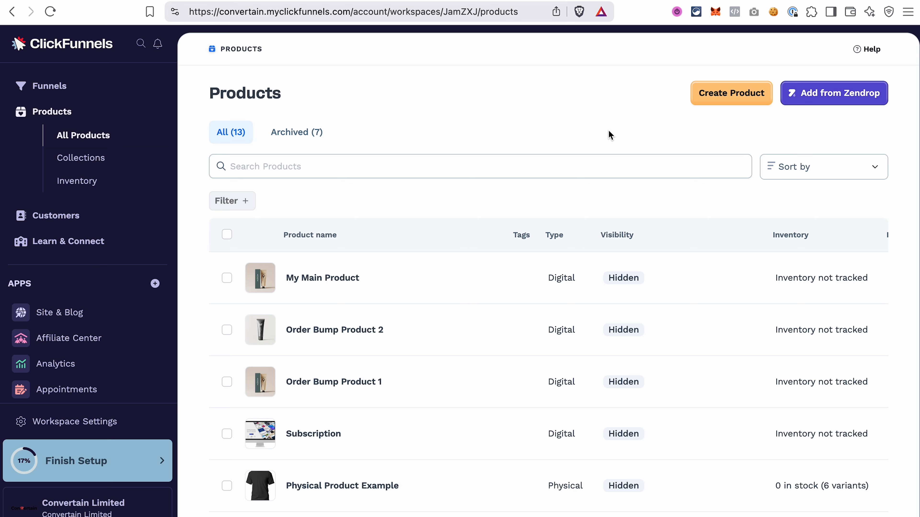
click(734, 95)
text(My Order Bump Product)
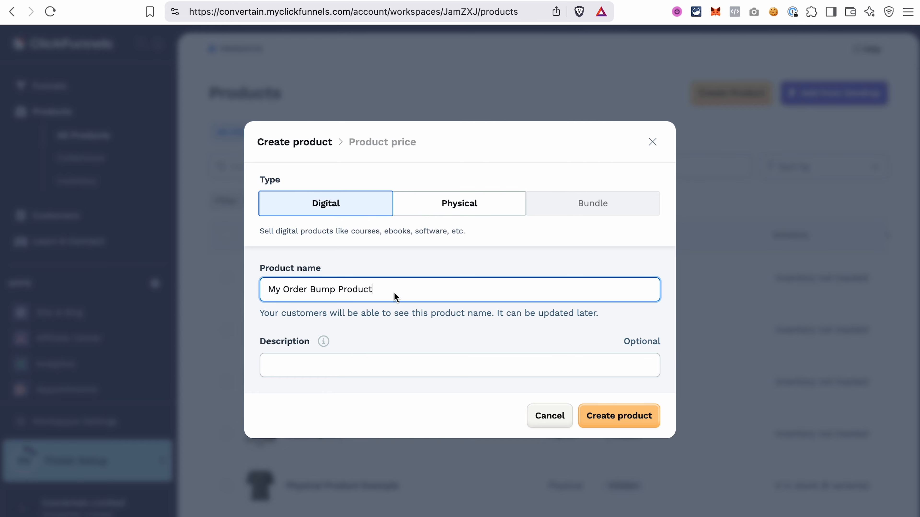
click(603, 416)
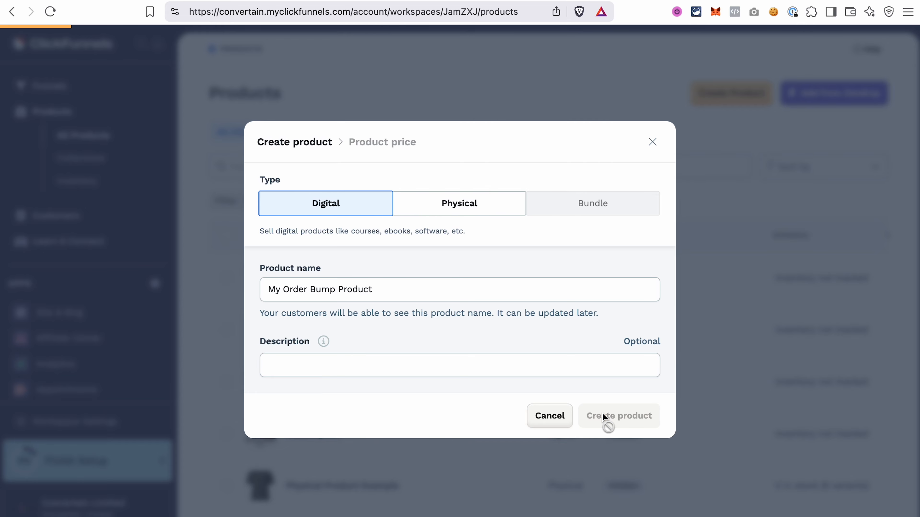
text(37)
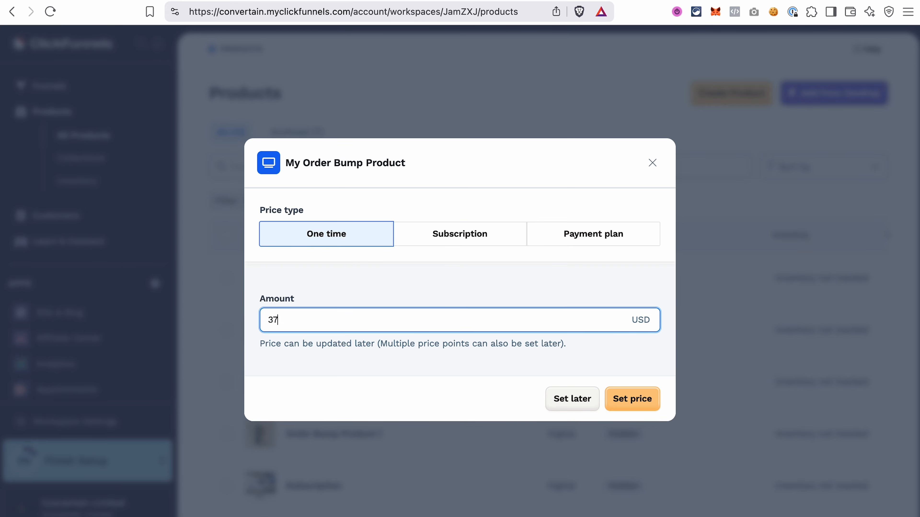
click(633, 398)
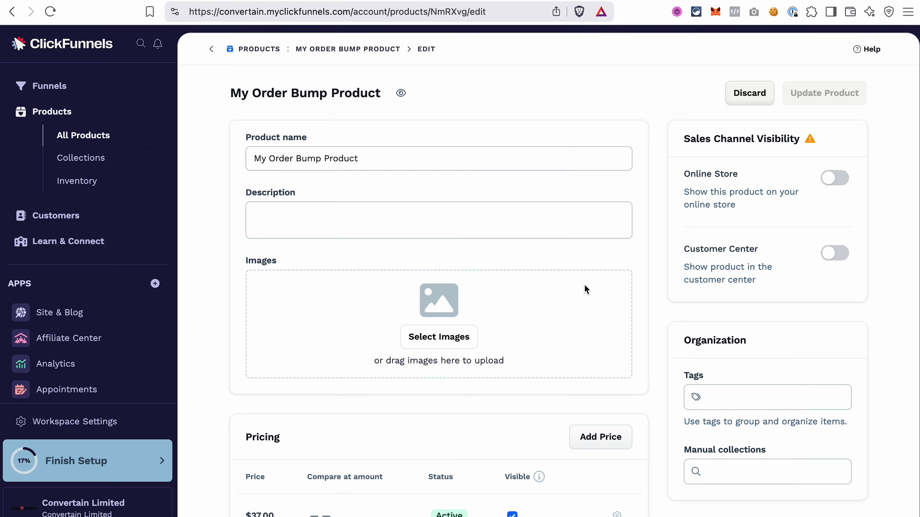
Add the dark MF tube picture from the image gallery to the order bump product, save it, and return to the product list.
click(441, 339)
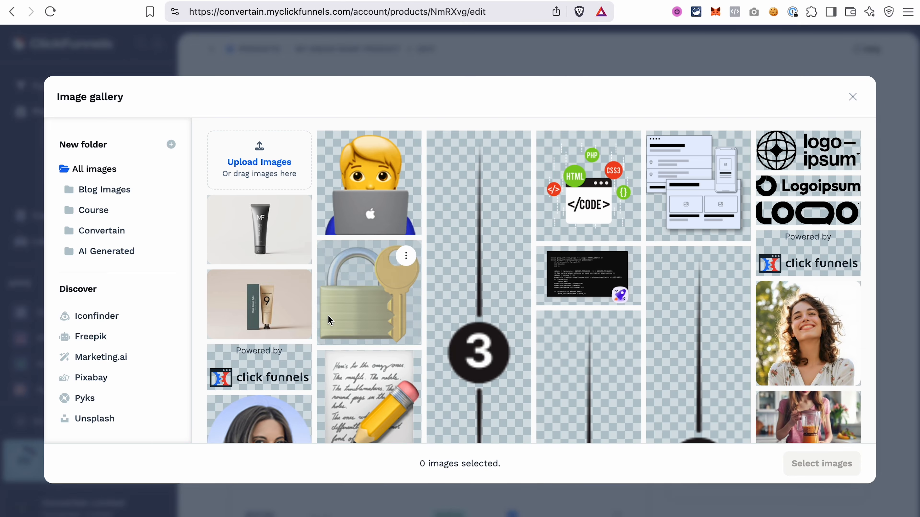
click(293, 252)
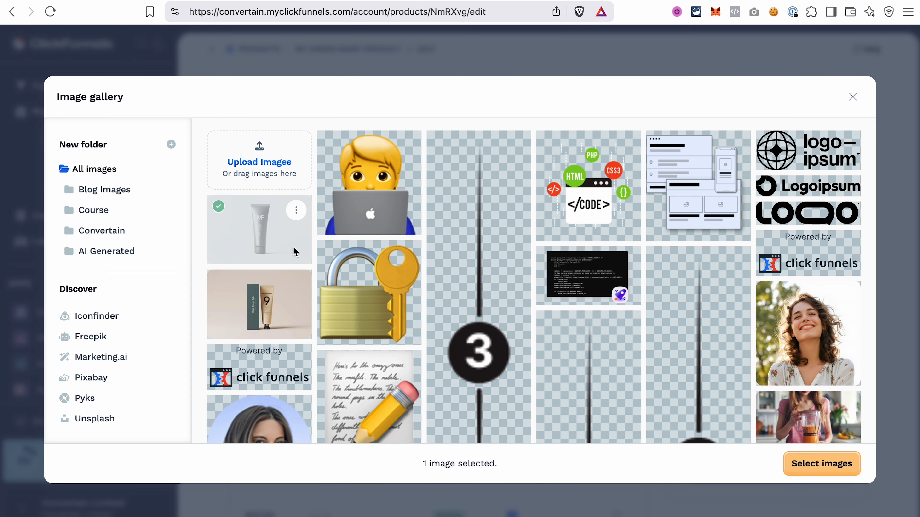
click(793, 464)
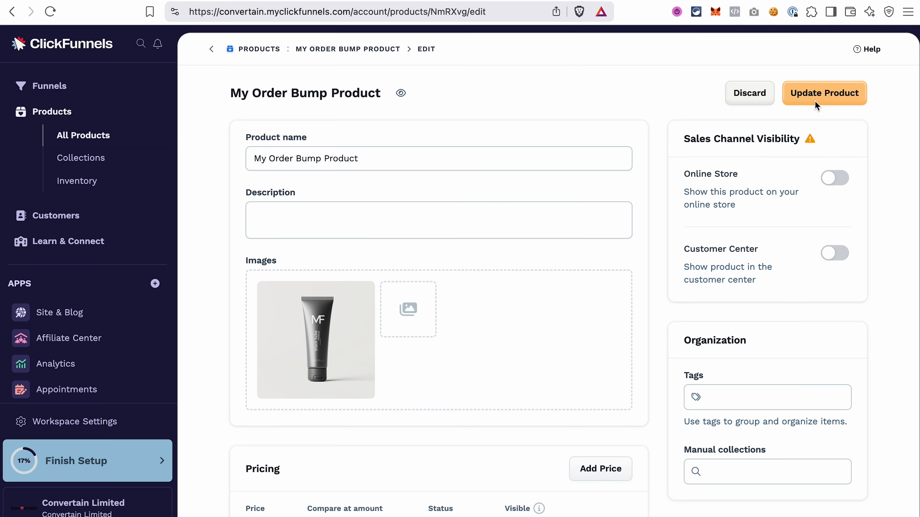
click(814, 101)
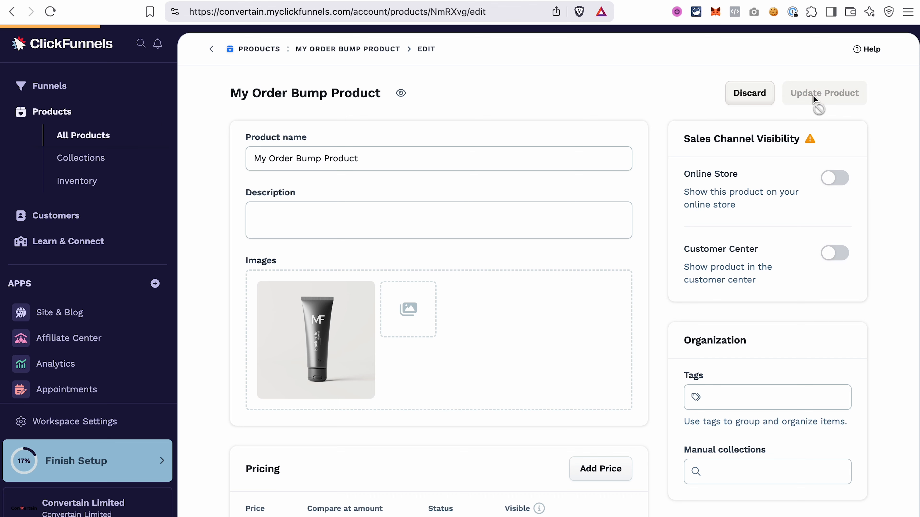
click(272, 48)
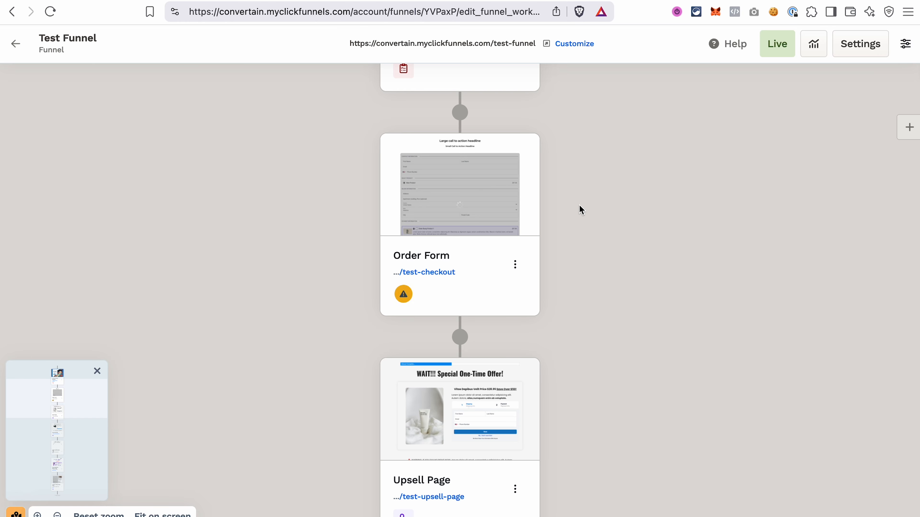
Attach the existing My Main Product to the Order Form step of Test Funnel.
click(511, 265)
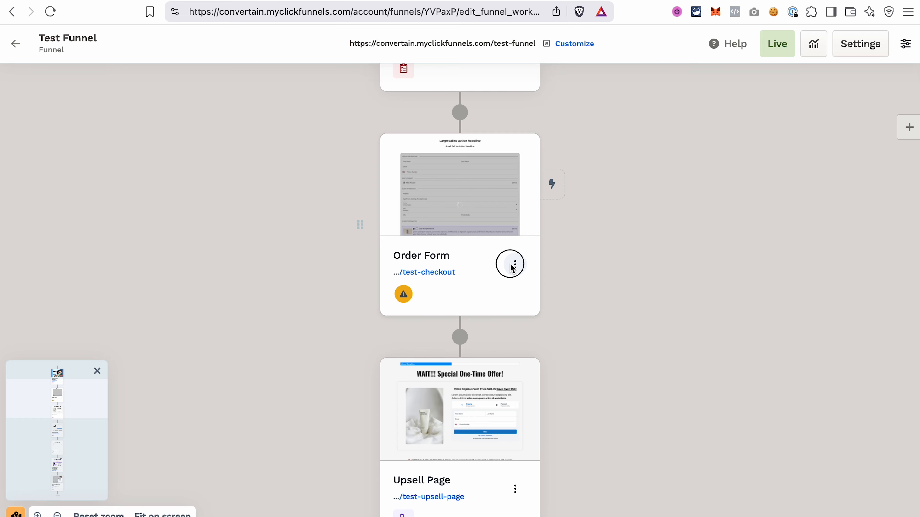
click(576, 373)
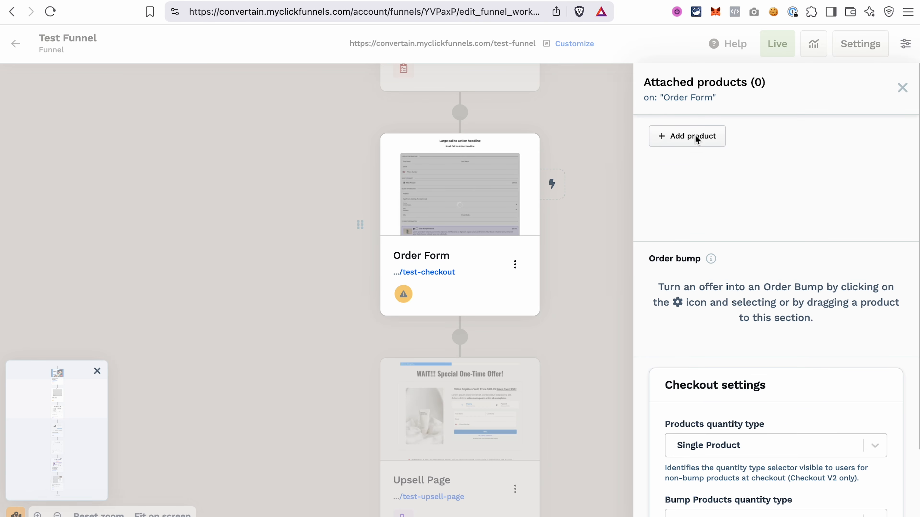
click(697, 138)
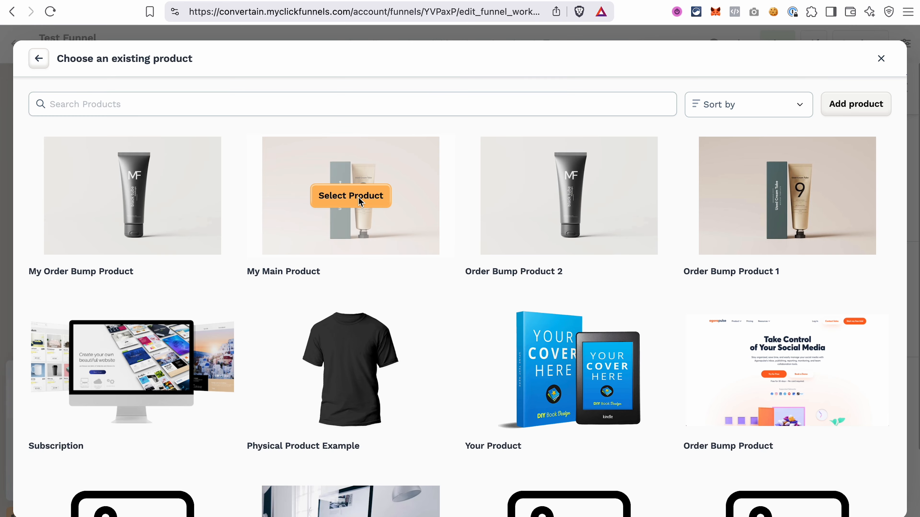
click(339, 198)
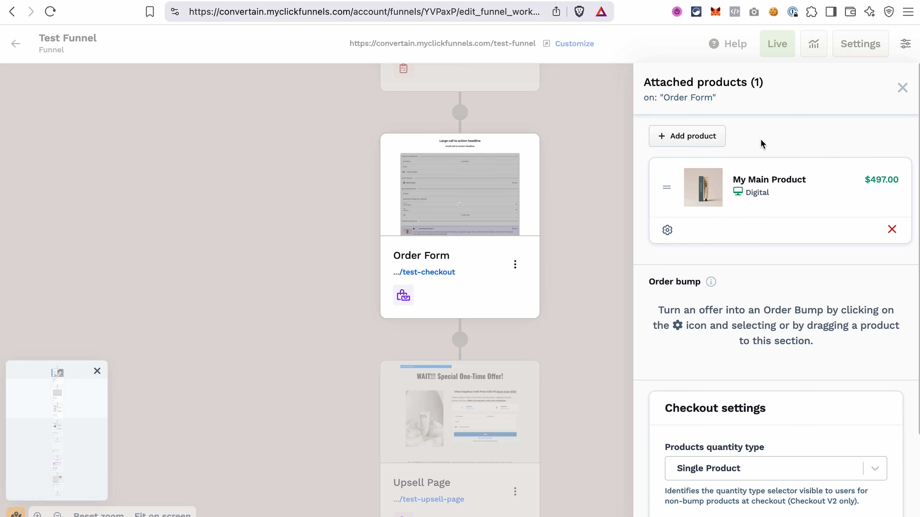
Attach My Order Bump Product to the Order Form as well and move it into the order bump section.
click(678, 140)
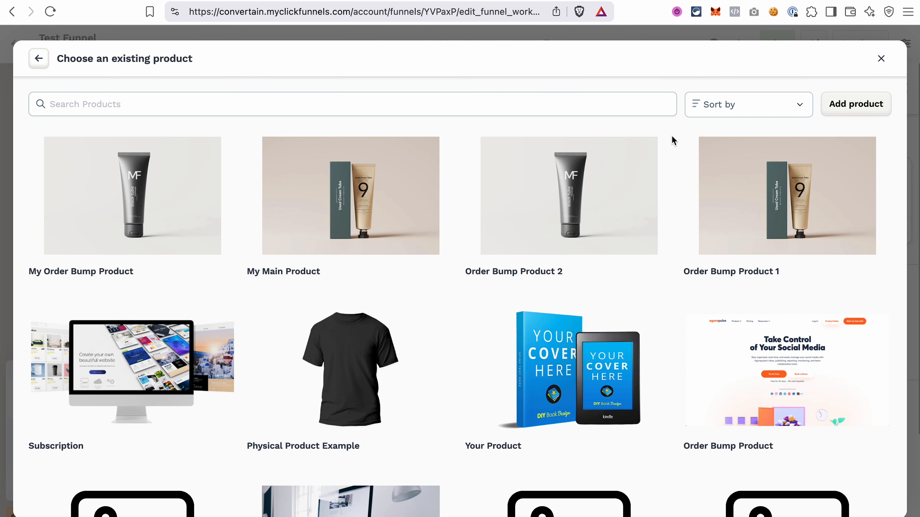
mouse_move(288, 202)
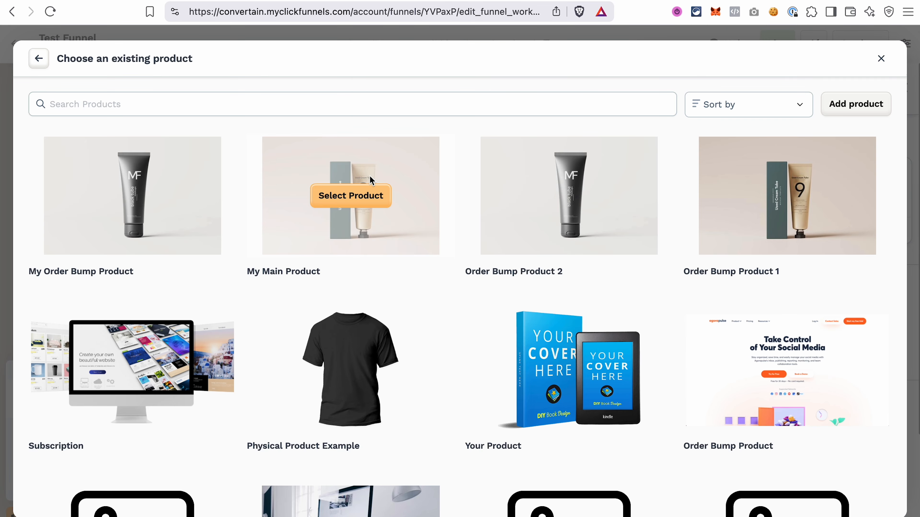
mouse_move(149, 202)
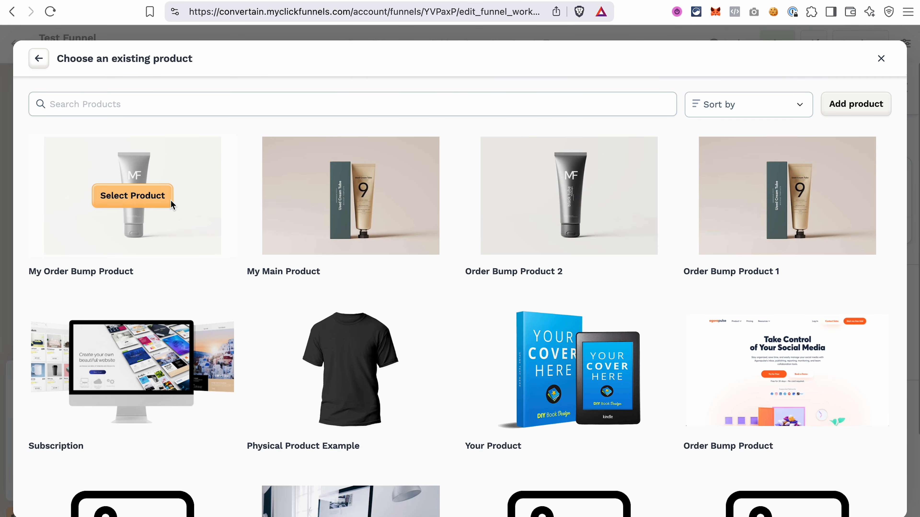
click(137, 198)
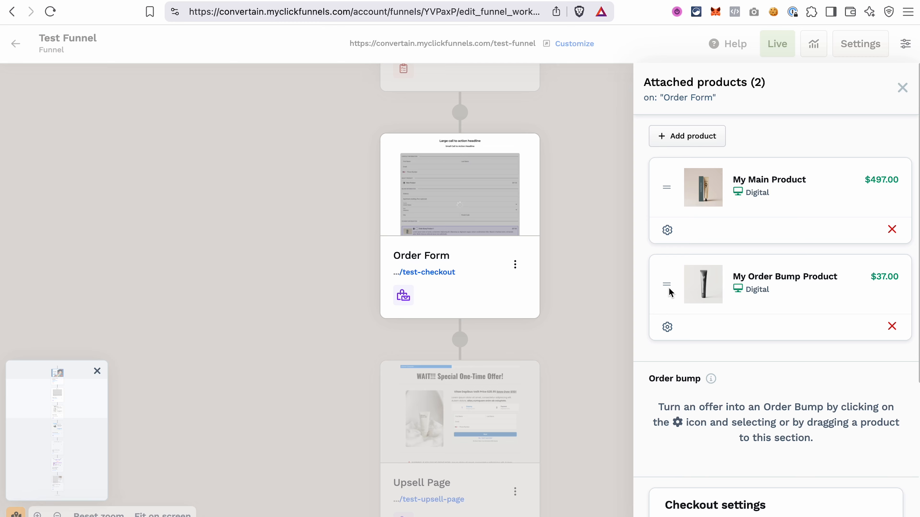
drag(670, 293, 668, 426)
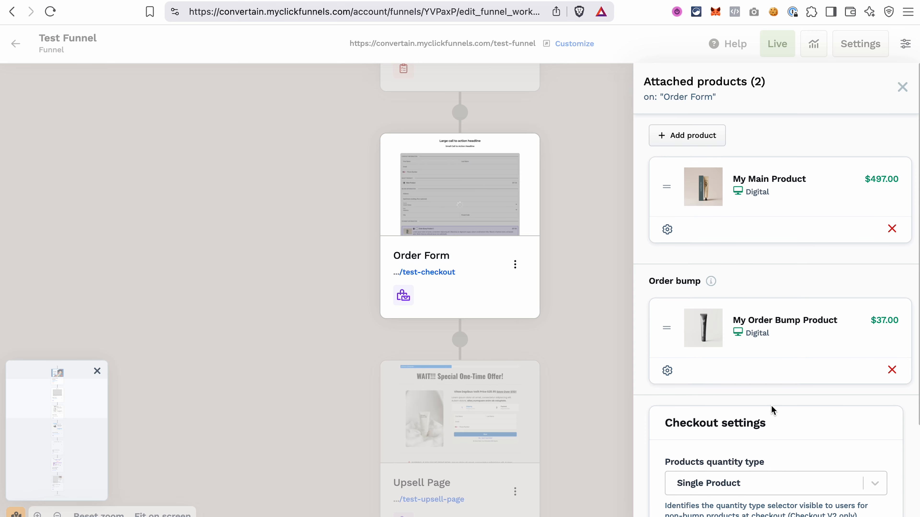
Check the products quantity type options, keep Single Product, update the checkout settings, and close the attached products.
scroll(771, 405, down, 3)
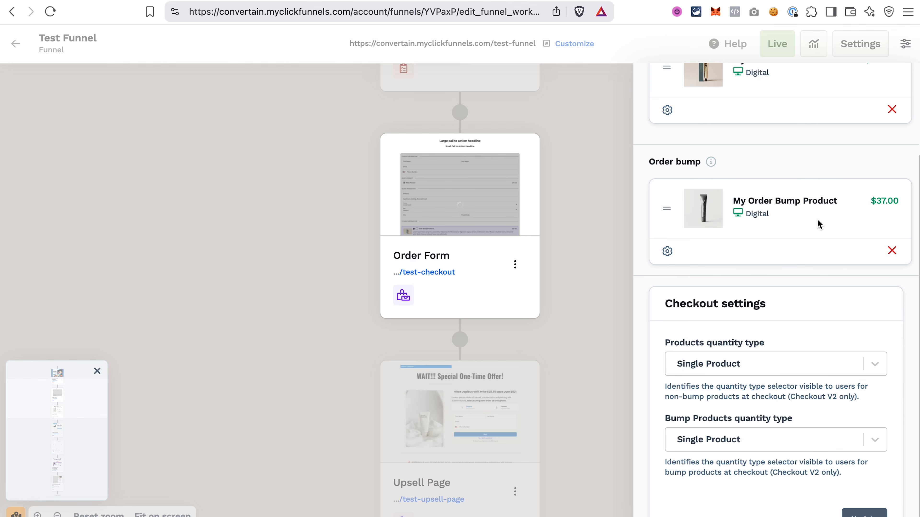
click(876, 364)
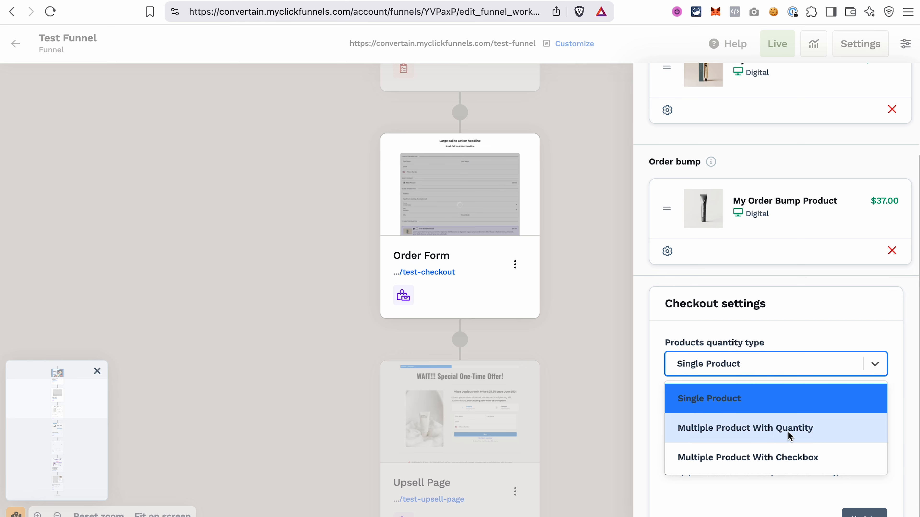
click(888, 342)
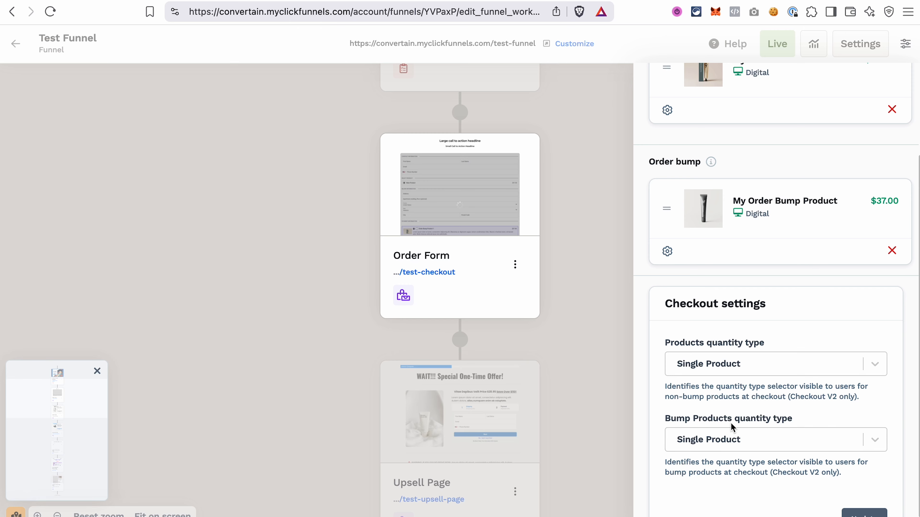
click(860, 512)
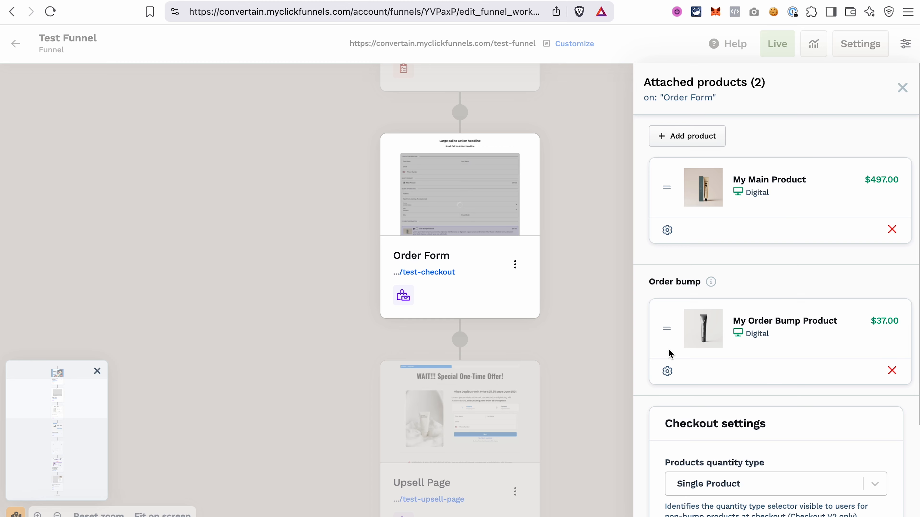
click(479, 263)
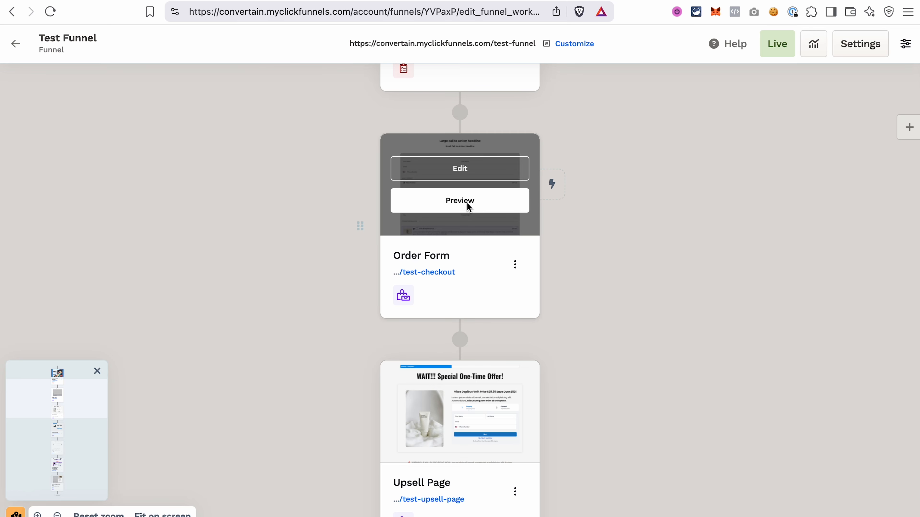
Preview the Order Form page to check the main product and order bump, and close the preview.
click(468, 207)
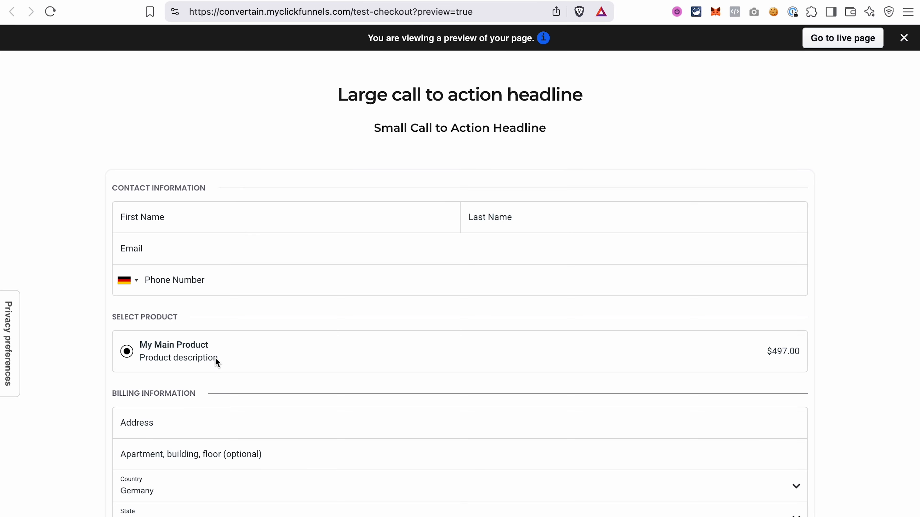
scroll(233, 442, down, 5)
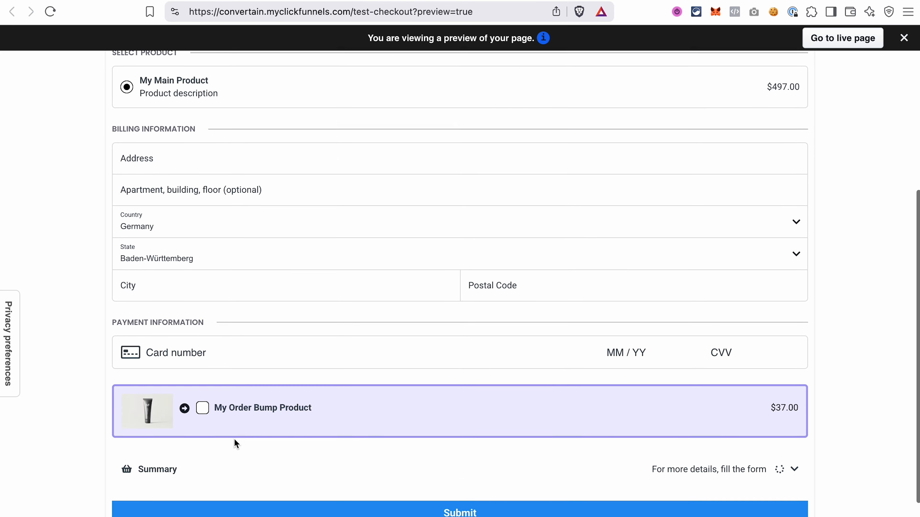
scroll(236, 440, down, 1)
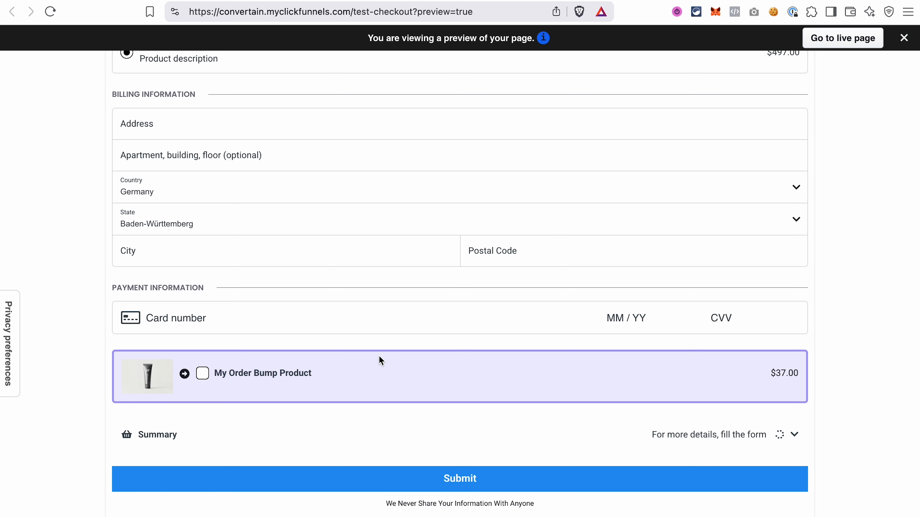
key(super+w)
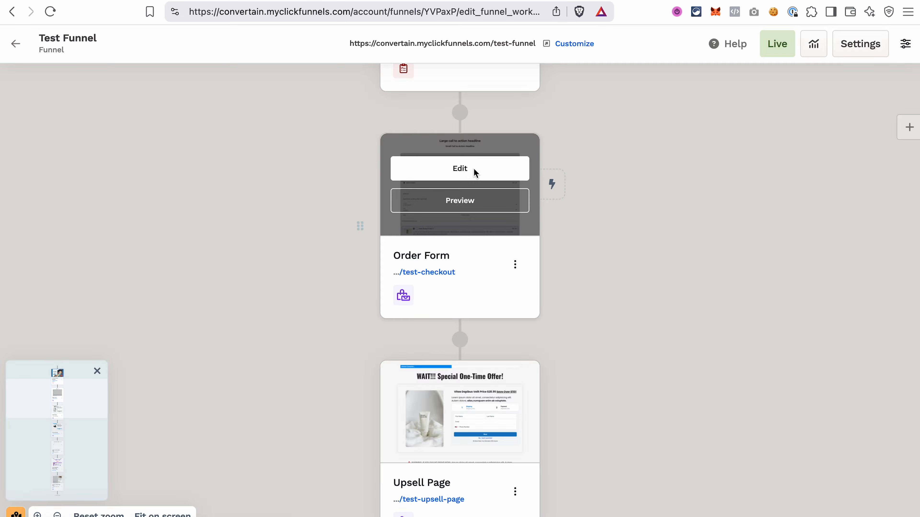
Open the Order Form page for editing, apply the Grey w/ Accent Color template to its checkout, and return to the checkout's settings.
click(442, 173)
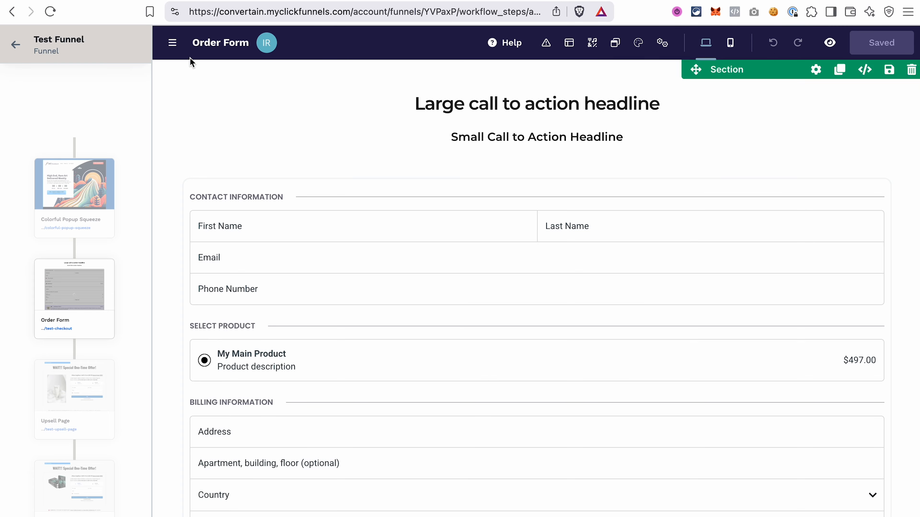
click(172, 42)
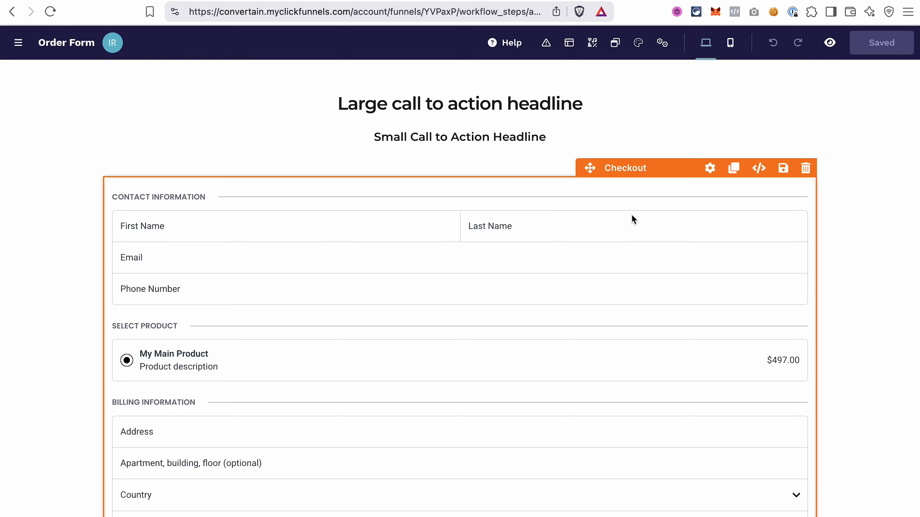
click(709, 169)
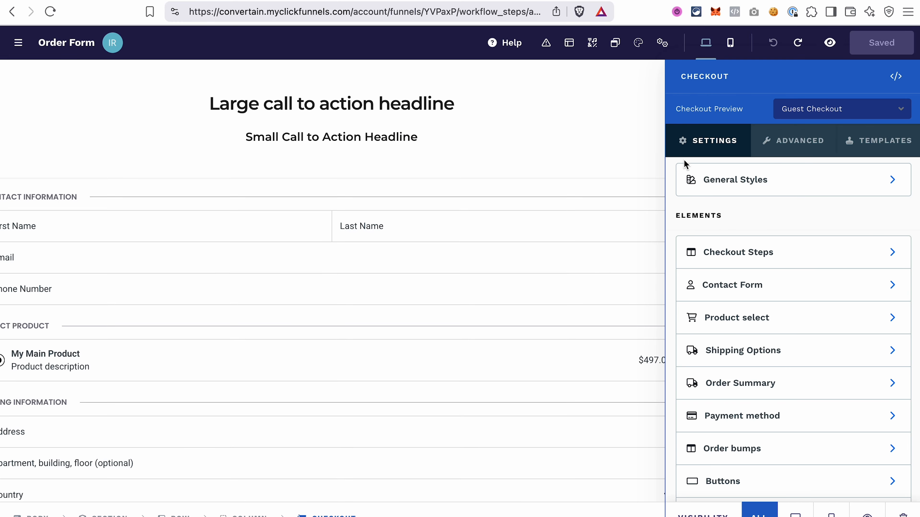
click(880, 142)
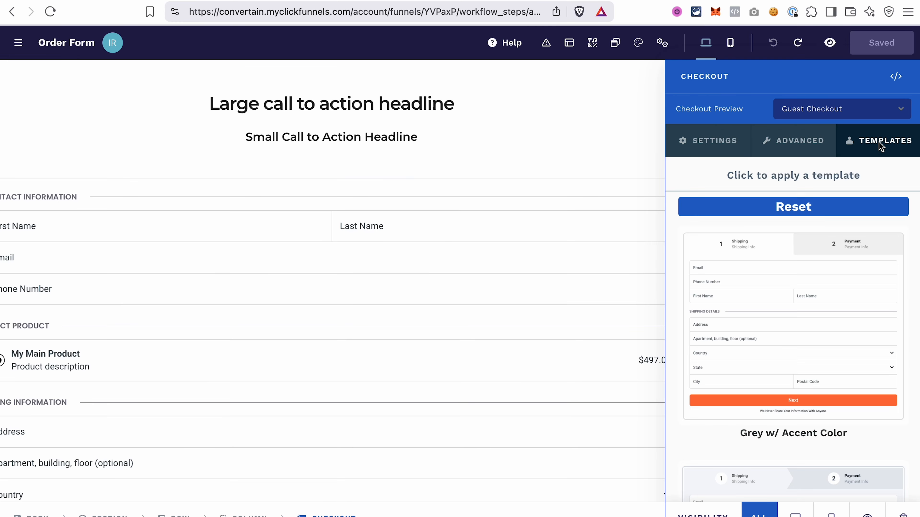
click(781, 280)
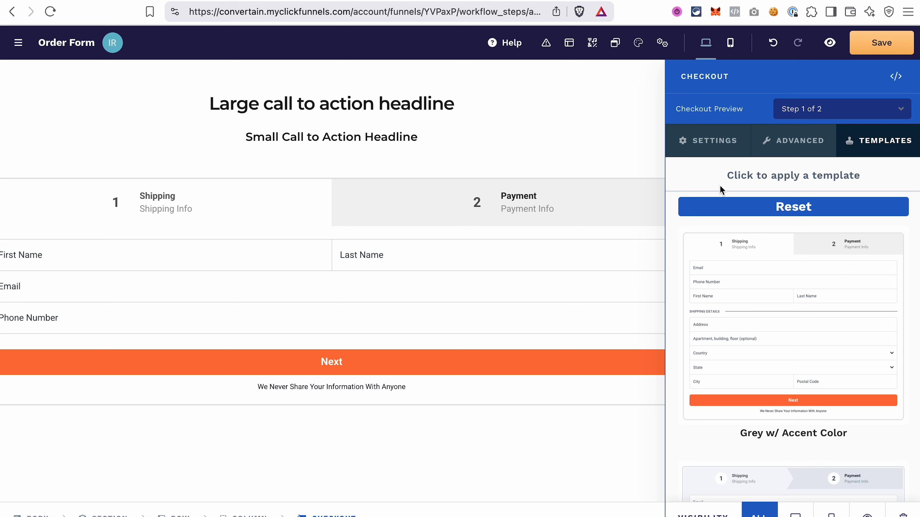
click(719, 141)
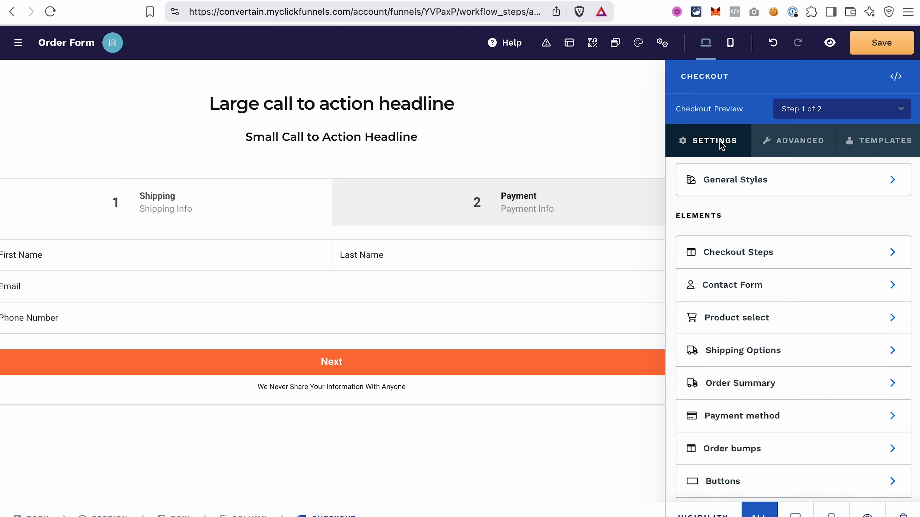
Switch the checkout to the 1 Step layout and review the resulting order form from the contact fields to the order bump.
click(769, 254)
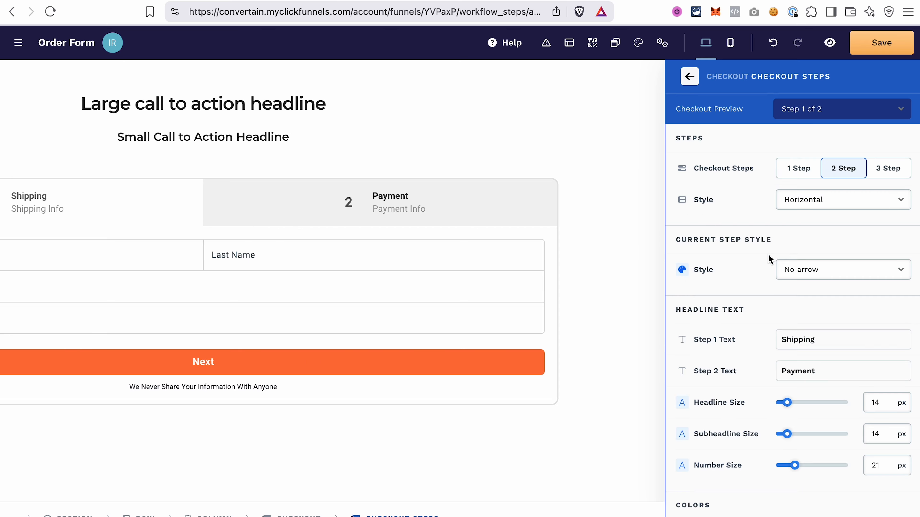
click(792, 171)
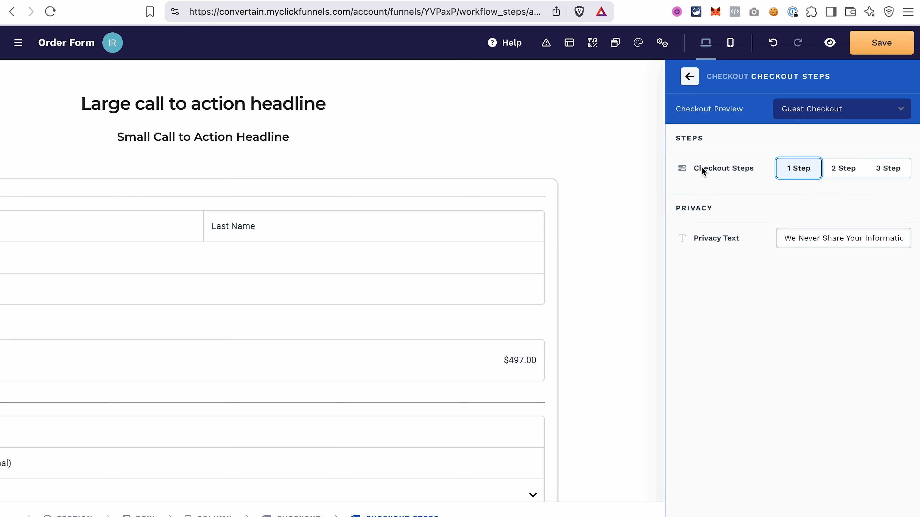
click(689, 77)
scroll(730, 344, down, 6)
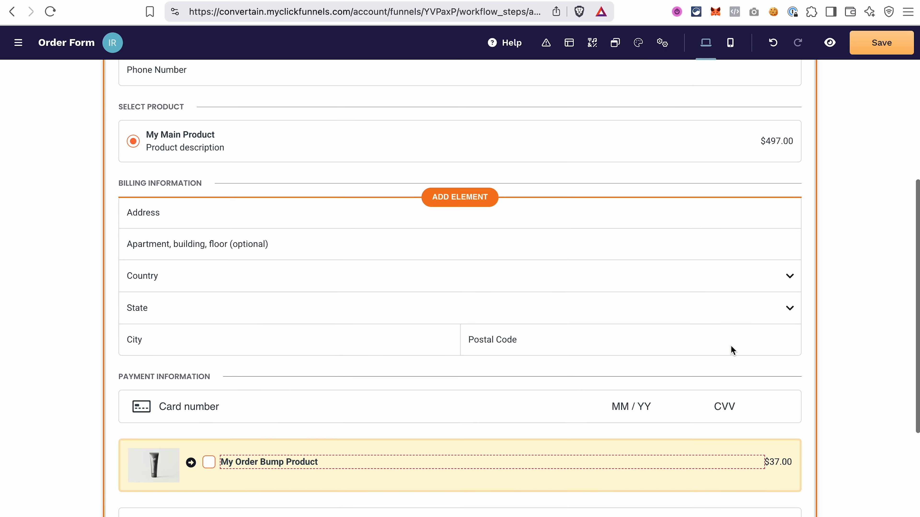
scroll(676, 253, up, 6)
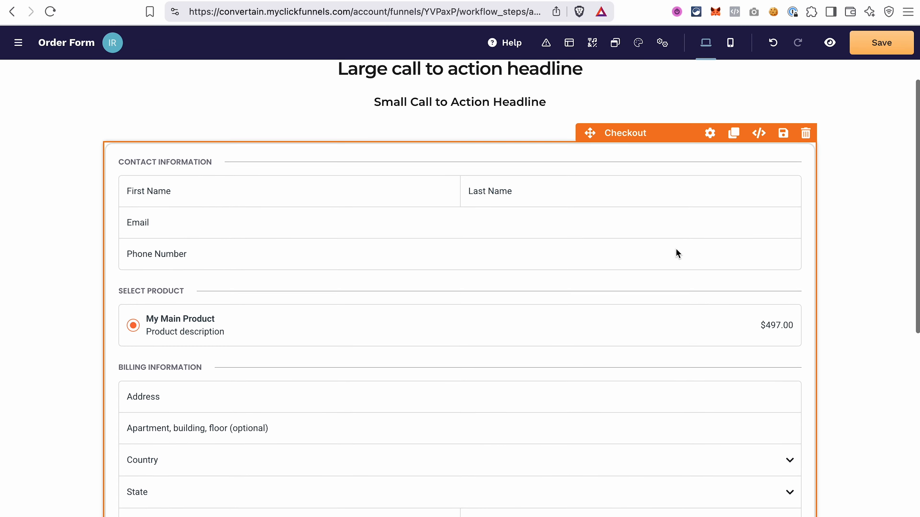
Examine the checkout's Product Select settings, including its layout styles and advanced headline, description and image options, and return to the checkout settings.
click(709, 141)
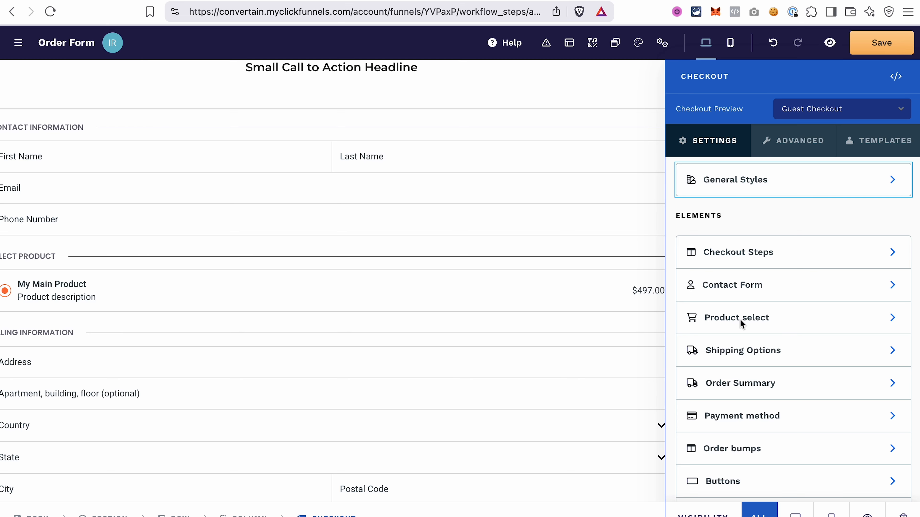
click(756, 318)
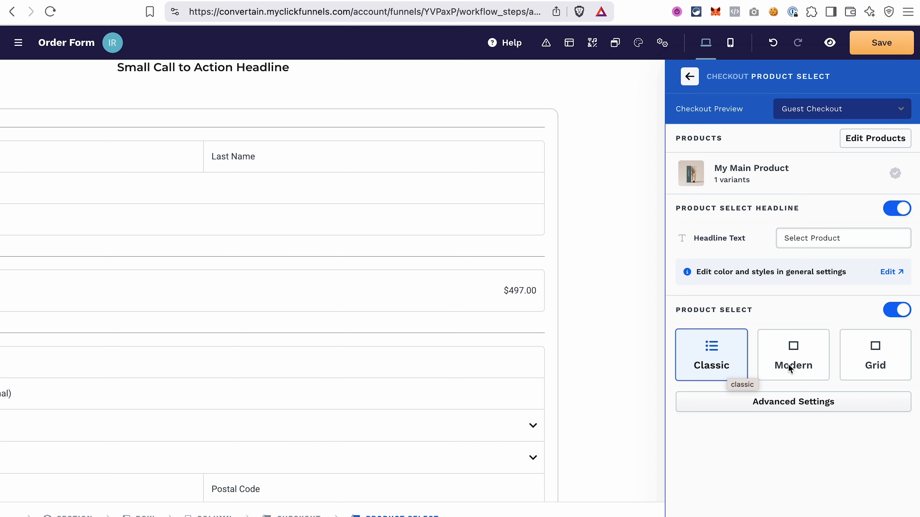
click(846, 411)
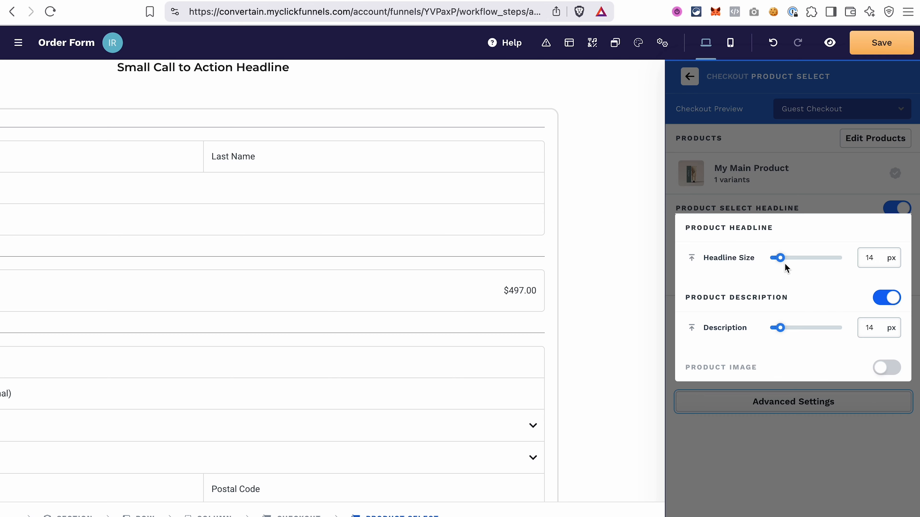
click(796, 446)
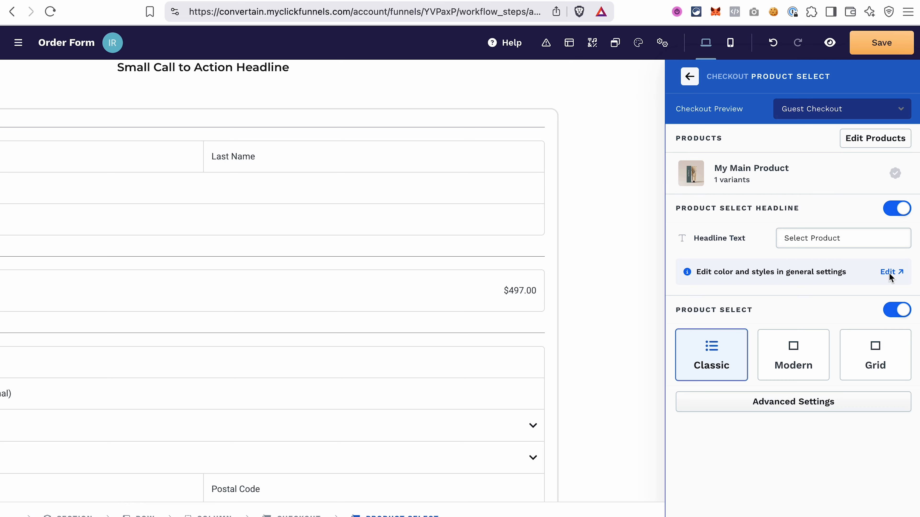
click(689, 77)
Open the checkout's Order Bumps settings and examine the bump styling, color and arrow options.
scroll(765, 326, down, 3)
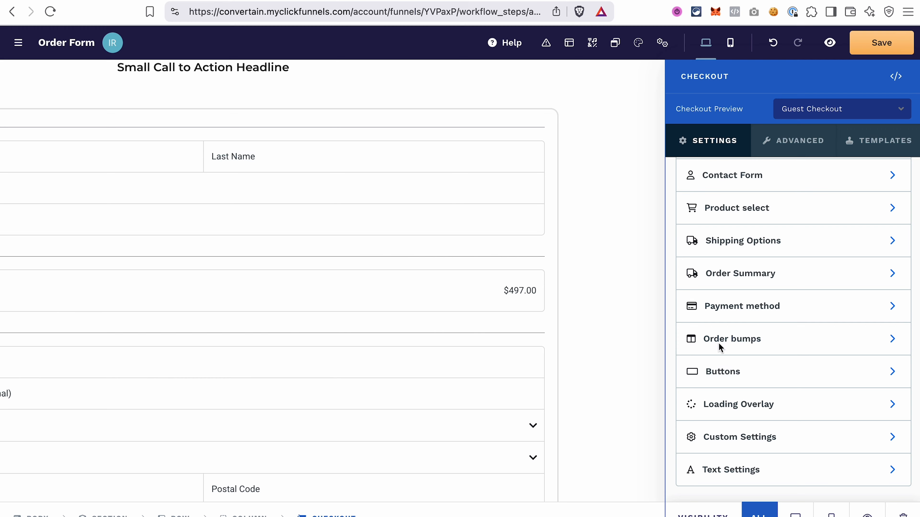
click(758, 340)
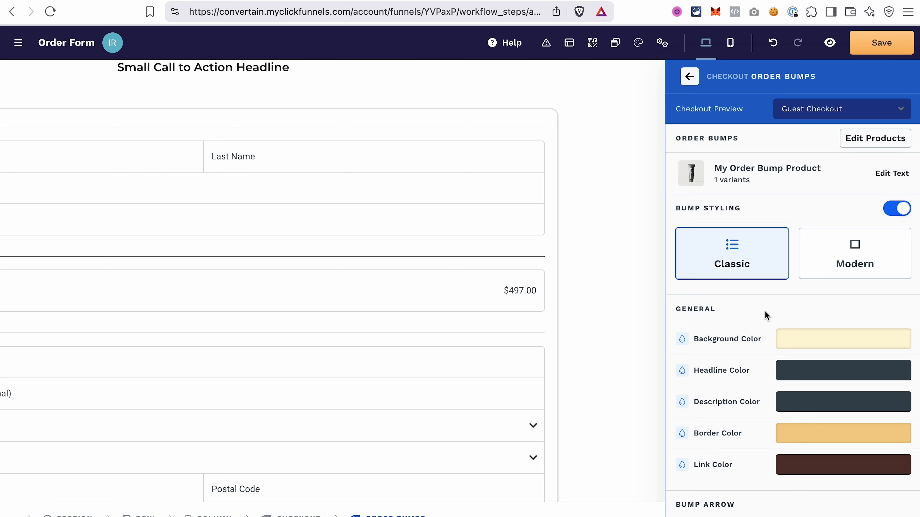
scroll(760, 504, down, 5)
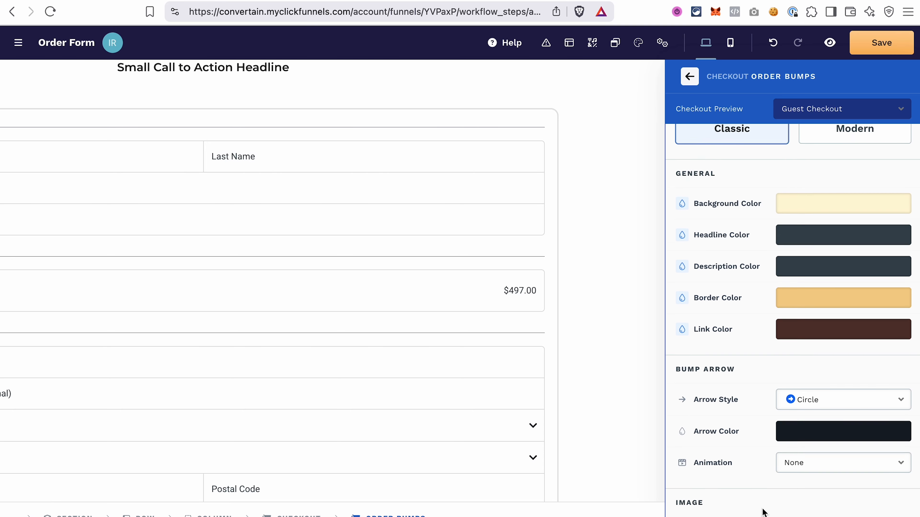